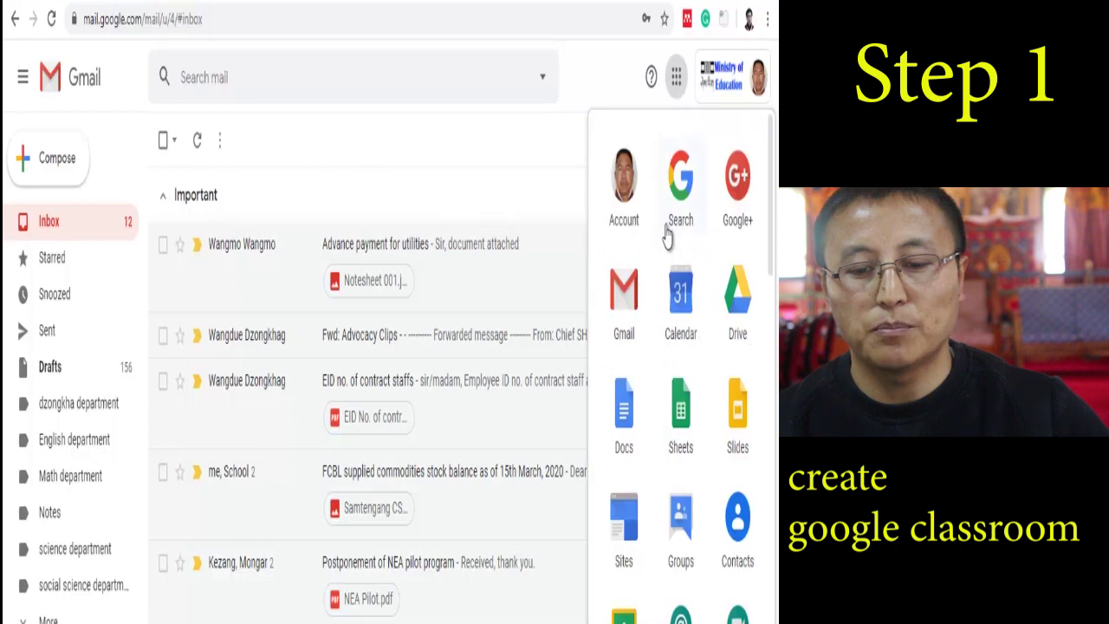
Launch Google Classroom from the Gmail apps panel to see the existing class VII.
{"action": "scroll", "coordinate": [681, 392], "scroll_direction": "down", "scroll_amount": 3}
{"action": "scroll", "coordinate": [658, 359], "scroll_direction": "down", "scroll_amount": 1}
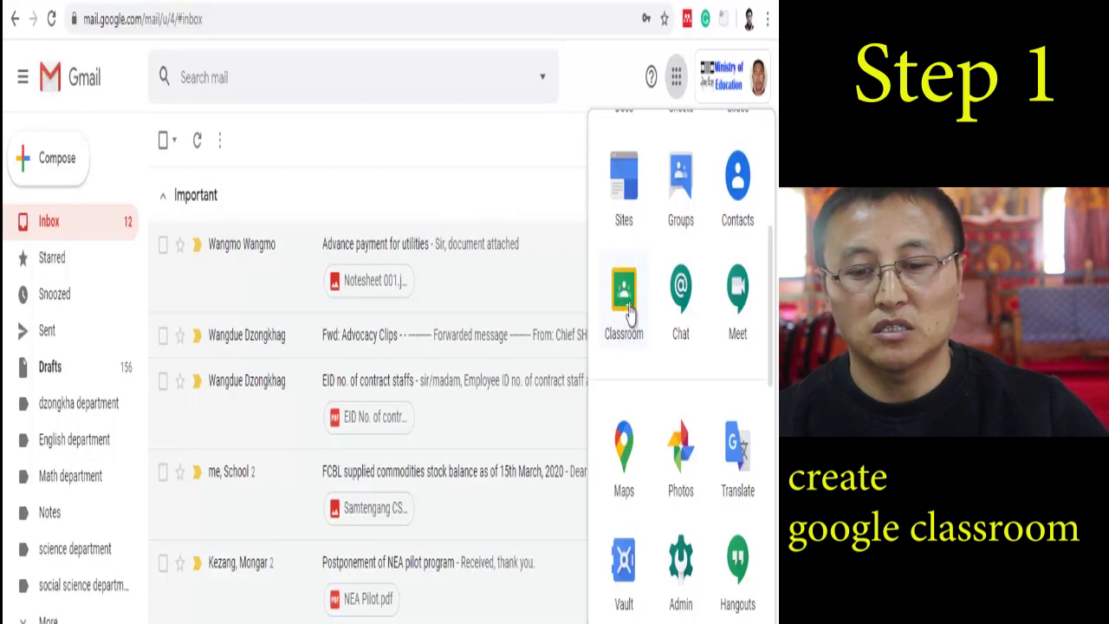
{"action": "left_click", "coordinate": [624, 293]}
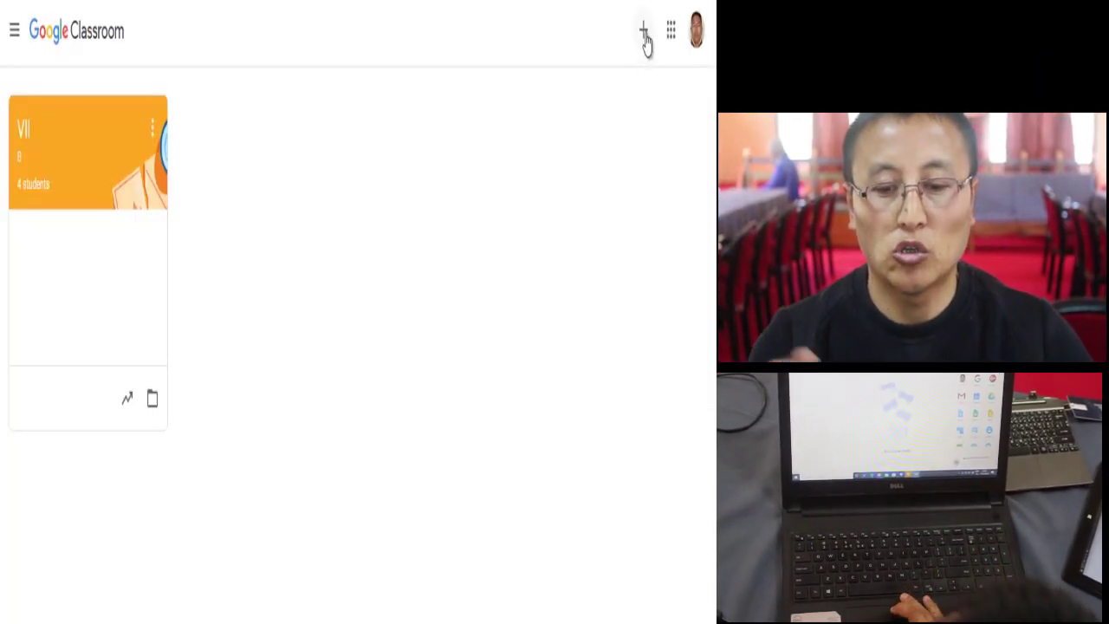
Choose Create class from the + menu to bring up the new class form.
{"action": "left_click", "coordinate": [644, 38]}
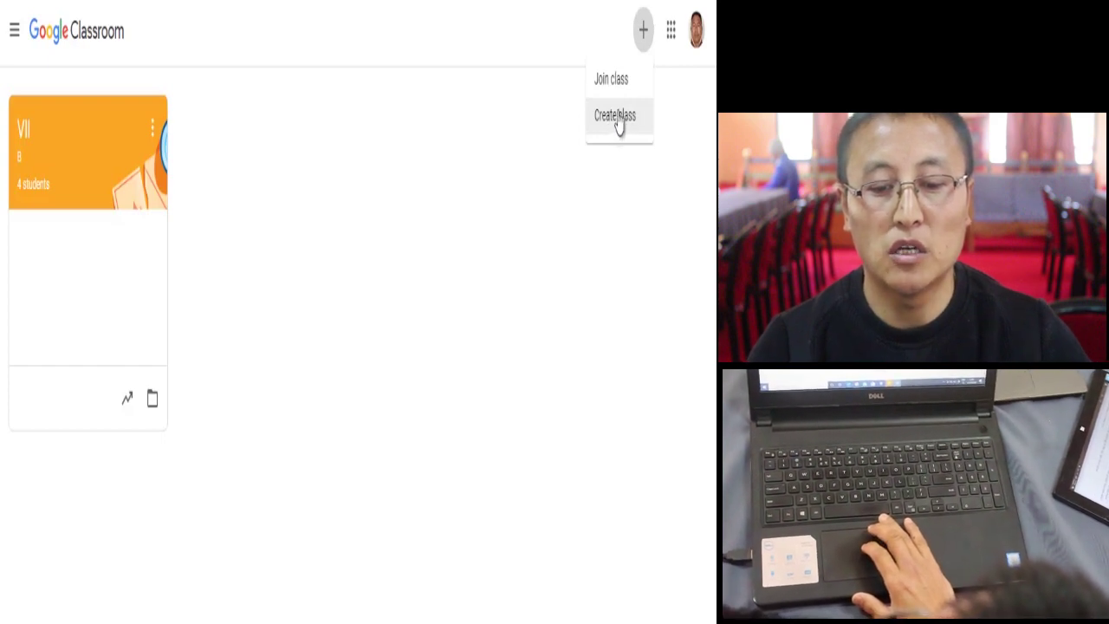
{"action": "left_click", "coordinate": [618, 124]}
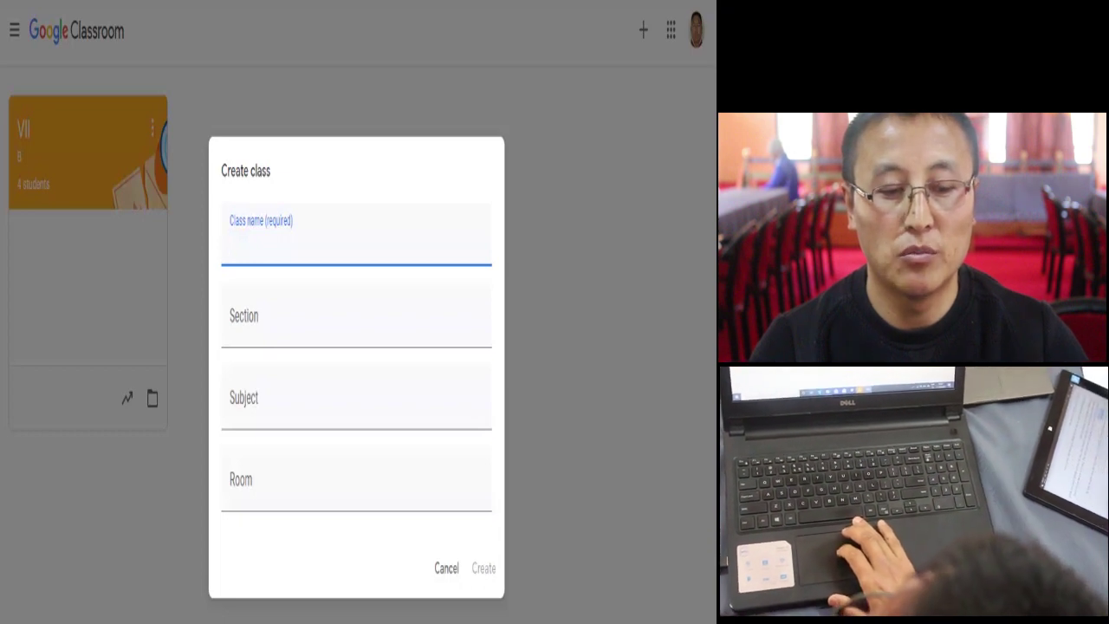
Enter a Tibetan class name, section and subject, then create the class.
{"action": "type", "text": "c"}
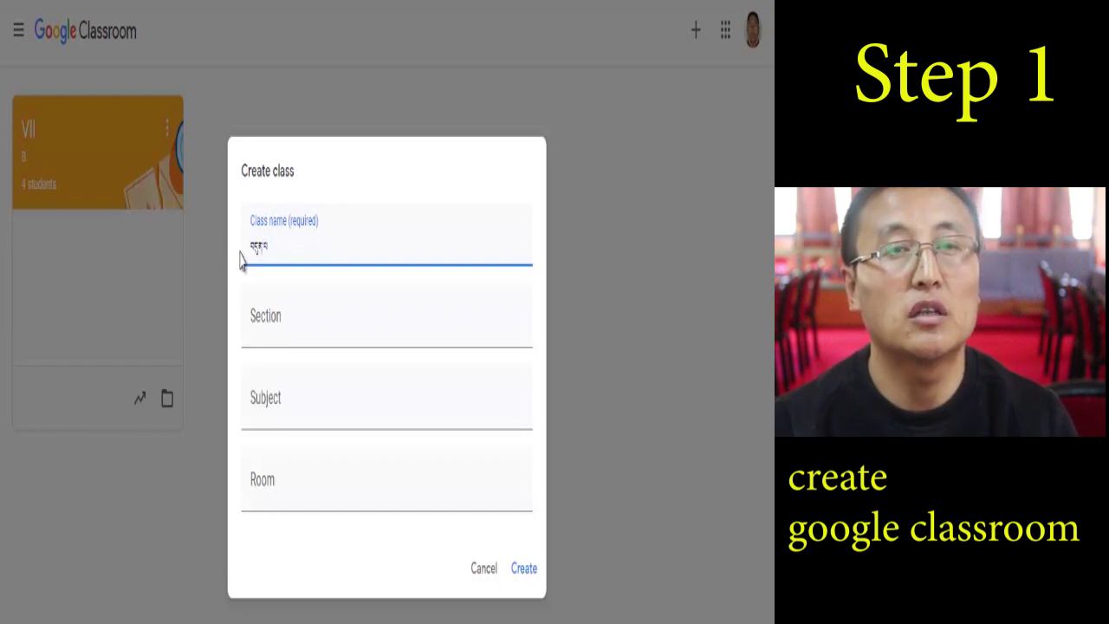
{"action": "left_click", "coordinate": [272, 324]}
{"action": "type", "text": "ཀ"}
{"action": "left_click", "coordinate": [279, 397]}
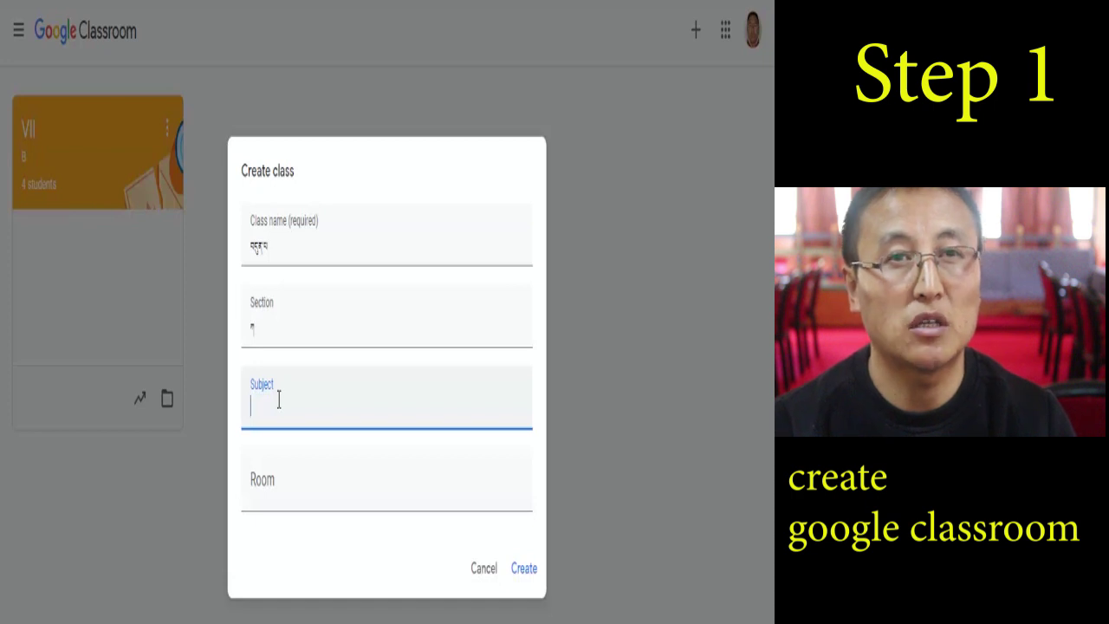
{"action": "type", "text": "ཀ"}
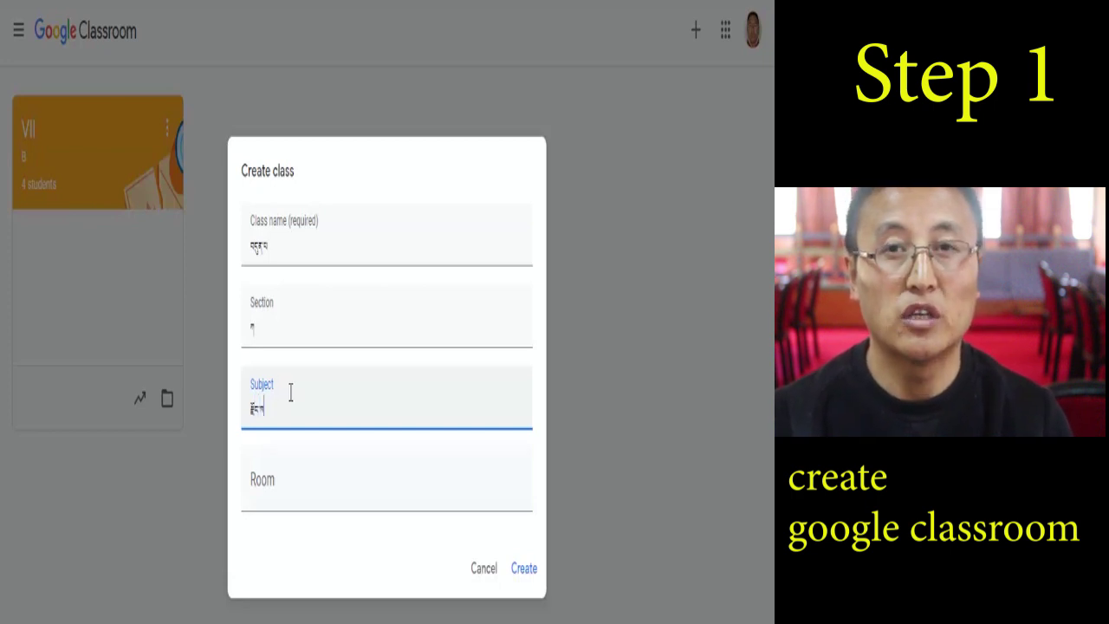
{"action": "left_click", "coordinate": [524, 569]}
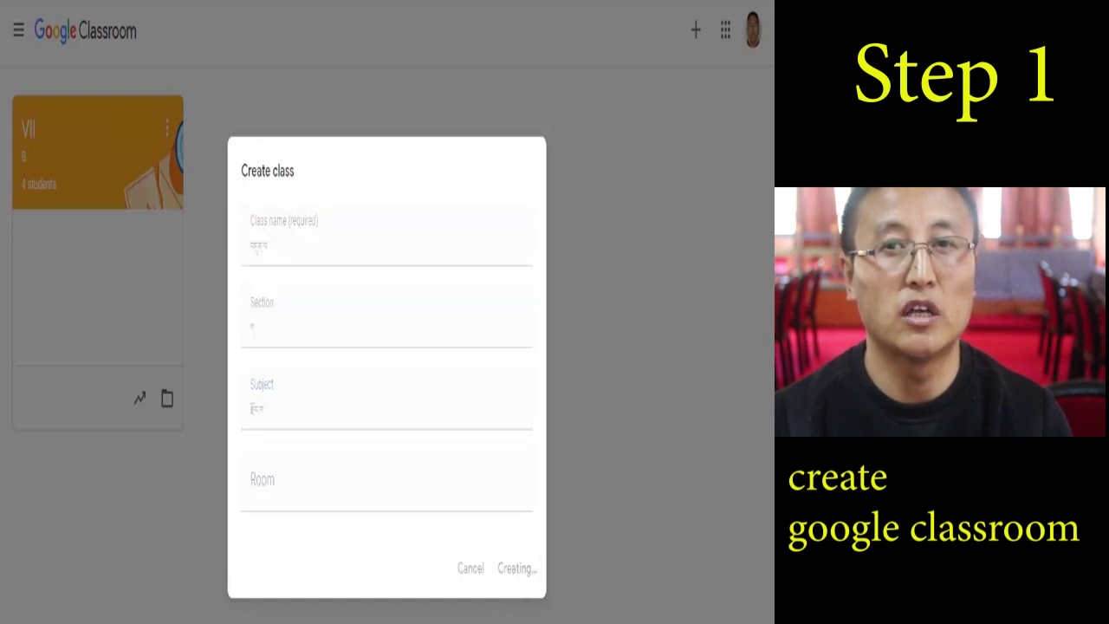
{"action": "mouse_move", "coordinate": [485, 607]}
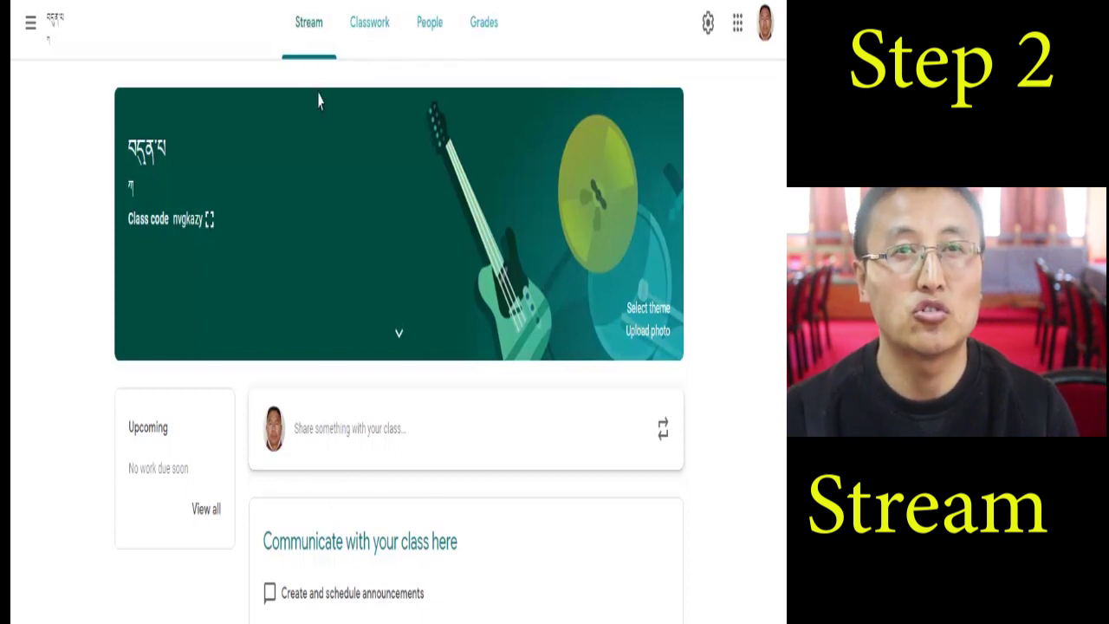
Write a Tibetan announcement and post it to all students of this class only.
{"action": "left_click", "coordinate": [328, 444]}
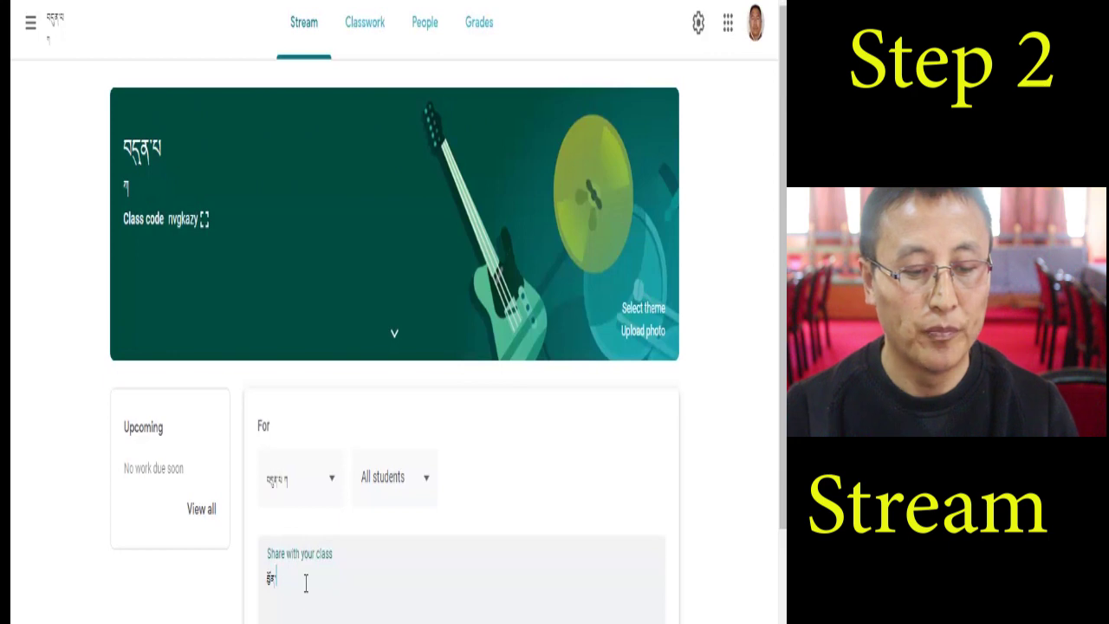
{"action": "type", "text": "་པ་ཤེས་ཡོ།"}
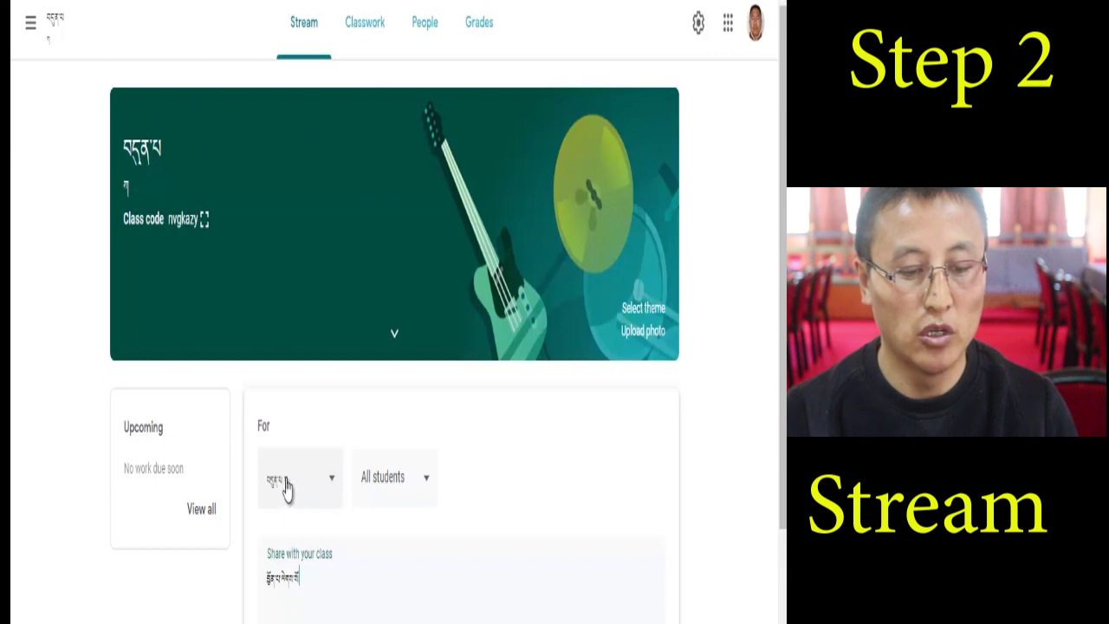
{"action": "left_click", "coordinate": [330, 484]}
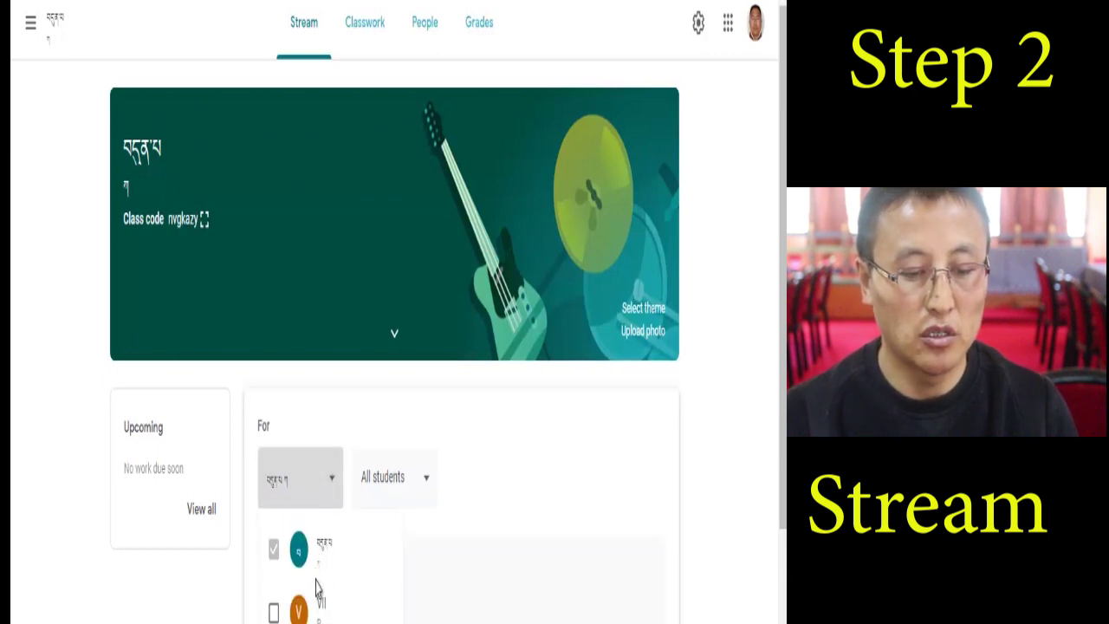
{"action": "left_click", "coordinate": [326, 511]}
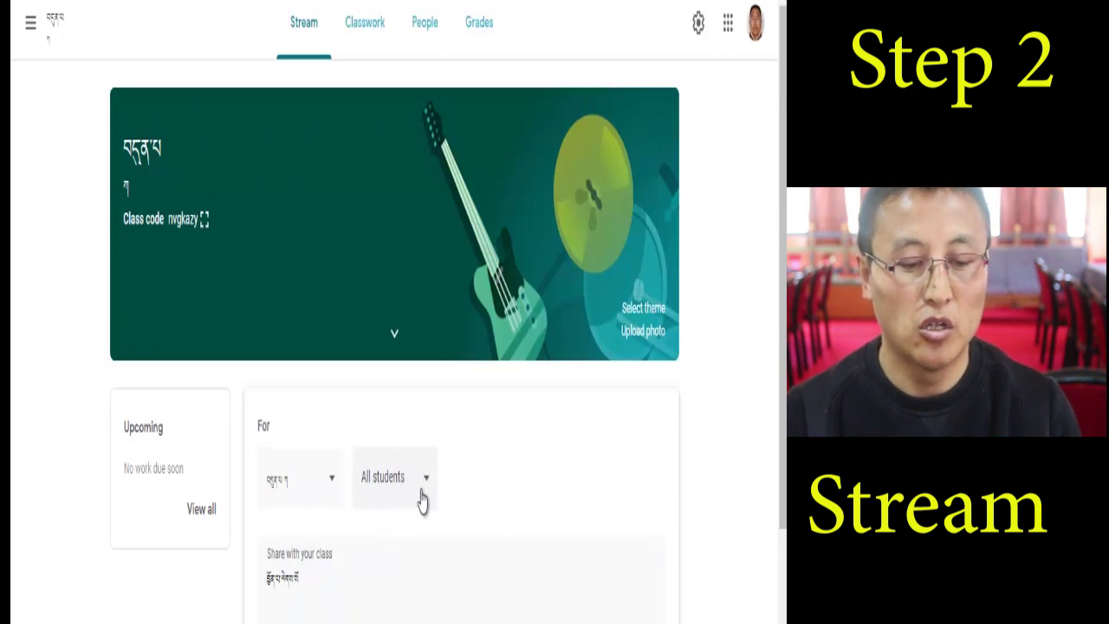
{"action": "scroll", "coordinate": [621, 511], "scroll_direction": "down", "scroll_amount": 3}
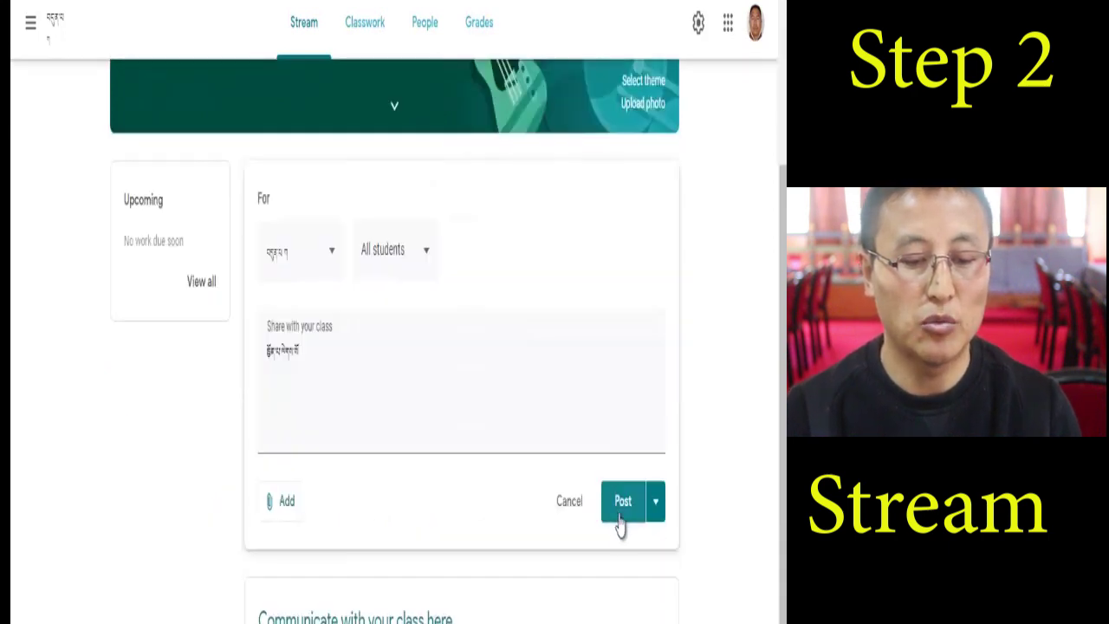
{"action": "scroll", "coordinate": [425, 485], "scroll_direction": "up", "scroll_amount": 3}
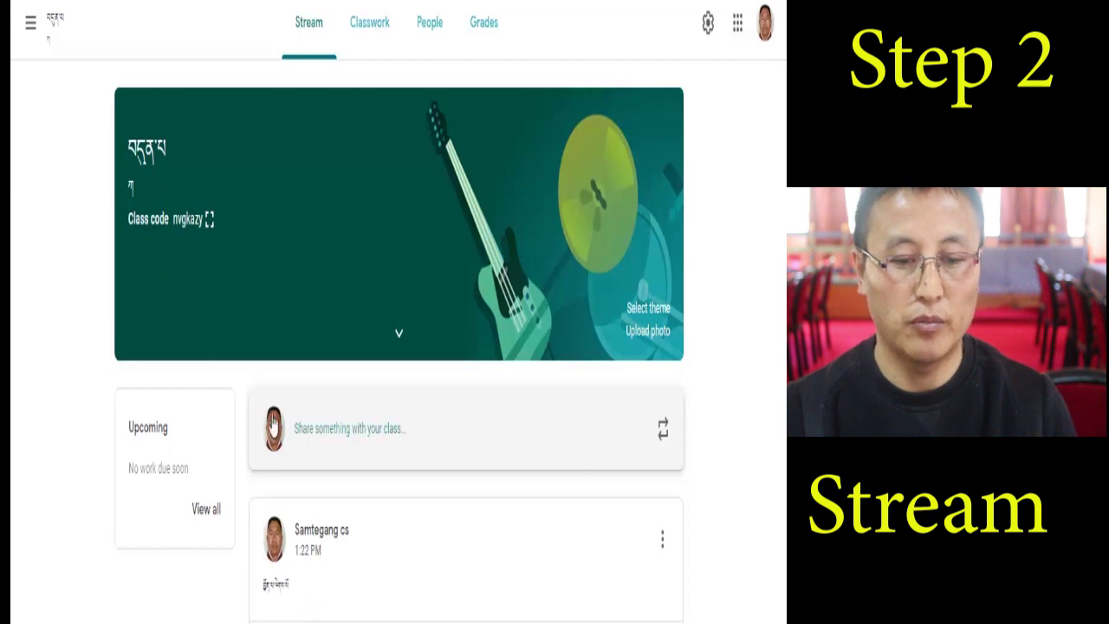
{"action": "left_click", "coordinate": [364, 428]}
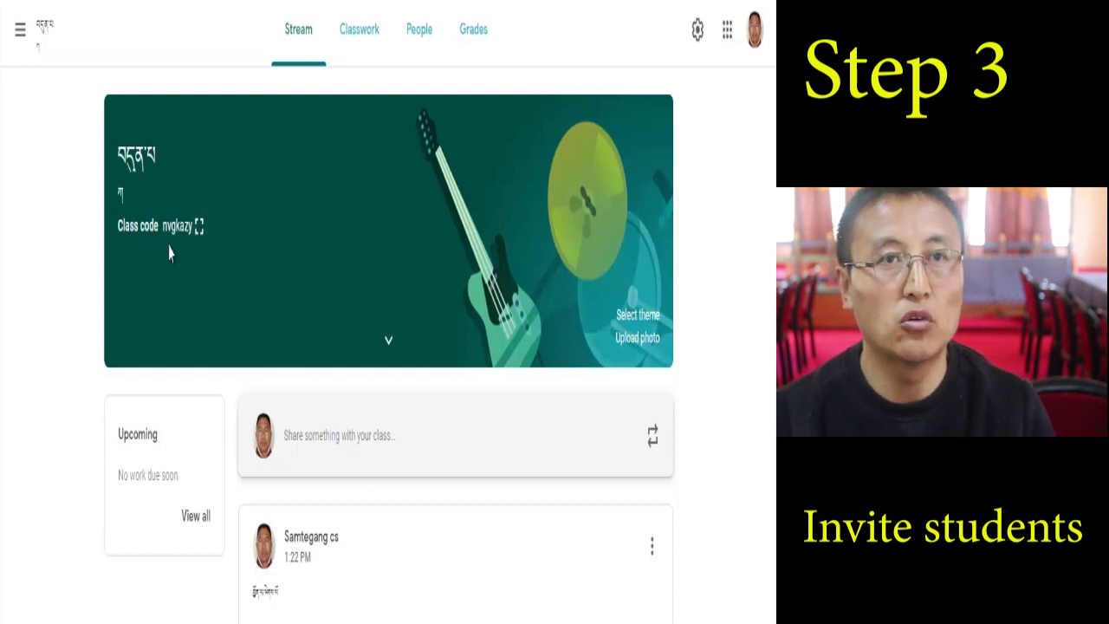
{"action": "left_click", "coordinate": [199, 226]}
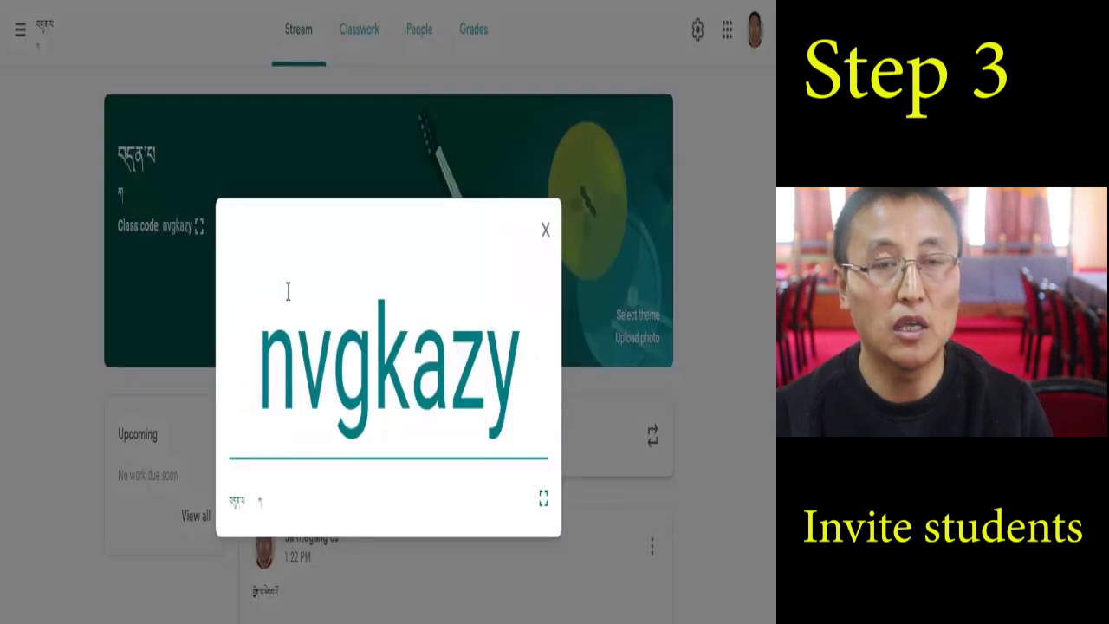
{"action": "left_click_drag", "start_coordinate": [258, 364], "coordinate": [523, 384]}
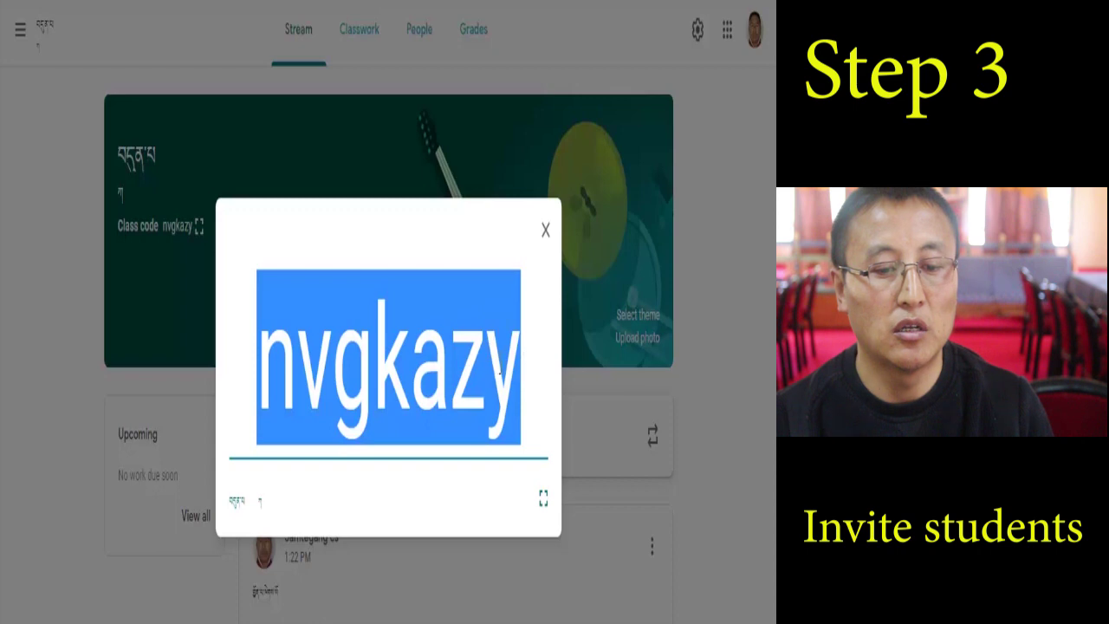
{"action": "left_click", "coordinate": [546, 231]}
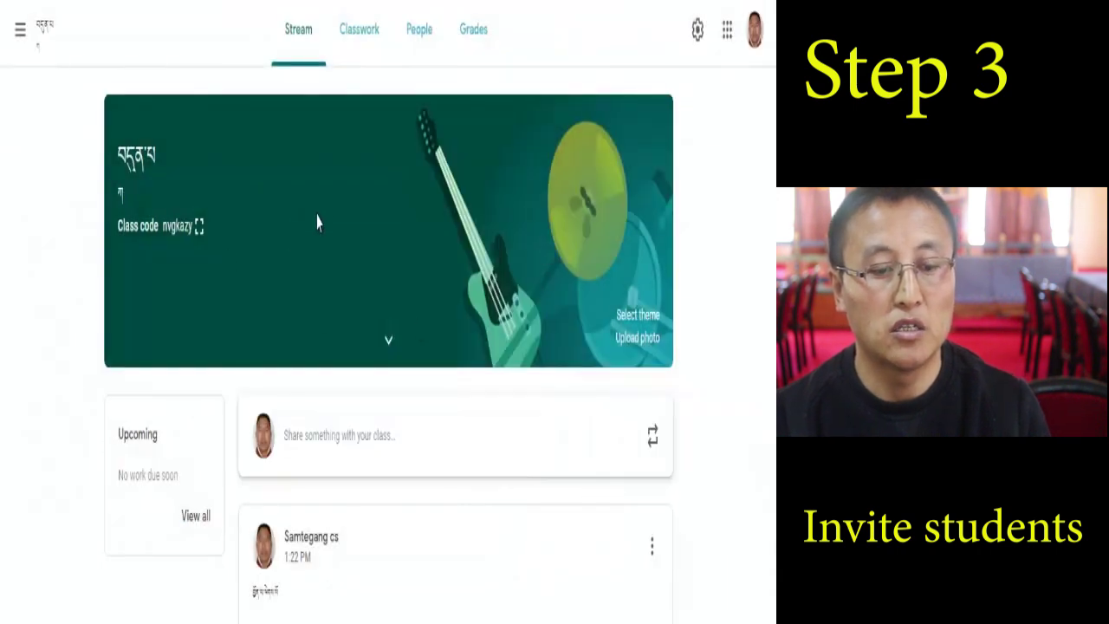
Go to the People tab to view the class's teachers and students.
{"action": "left_click", "coordinate": [414, 54]}
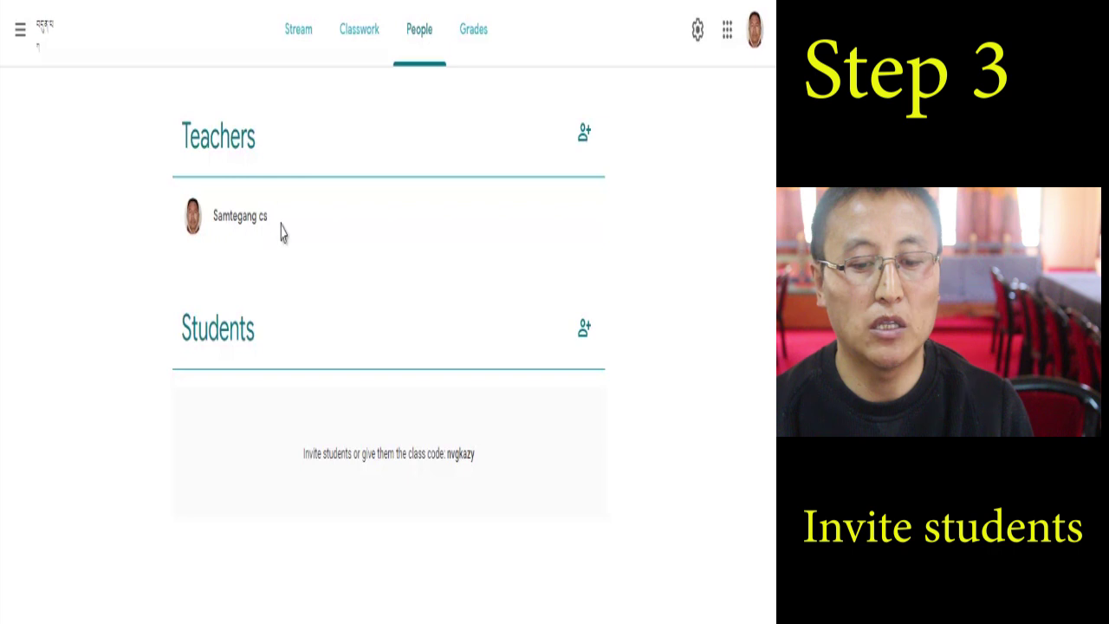
Cancel a teacher invitation, then begin inviting students by name or email.
{"action": "left_click", "coordinate": [585, 135]}
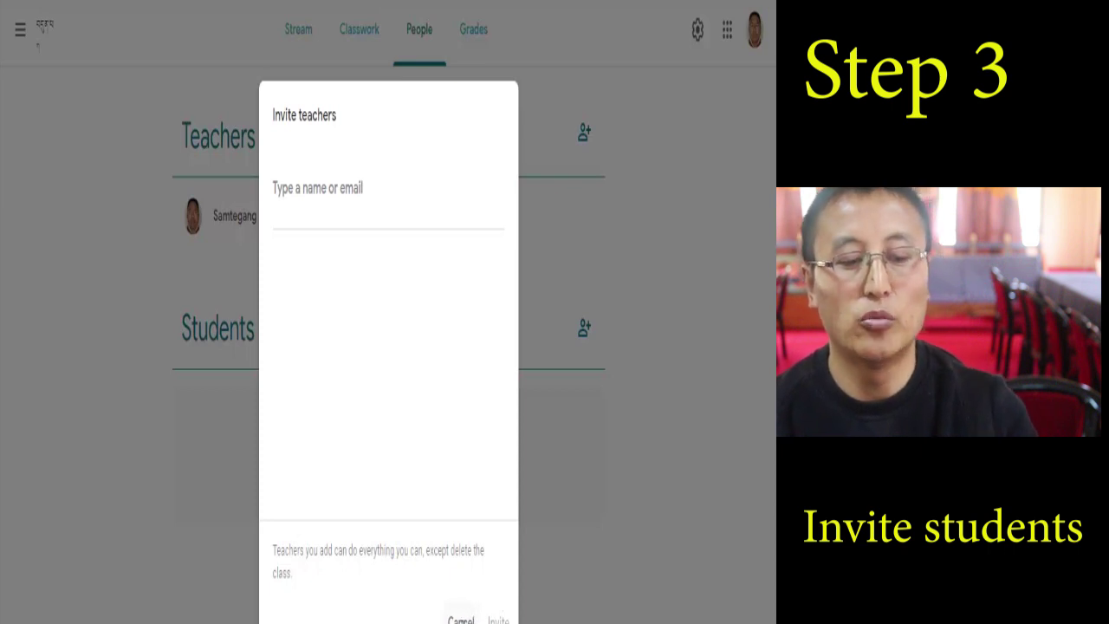
{"action": "left_click", "coordinate": [465, 620]}
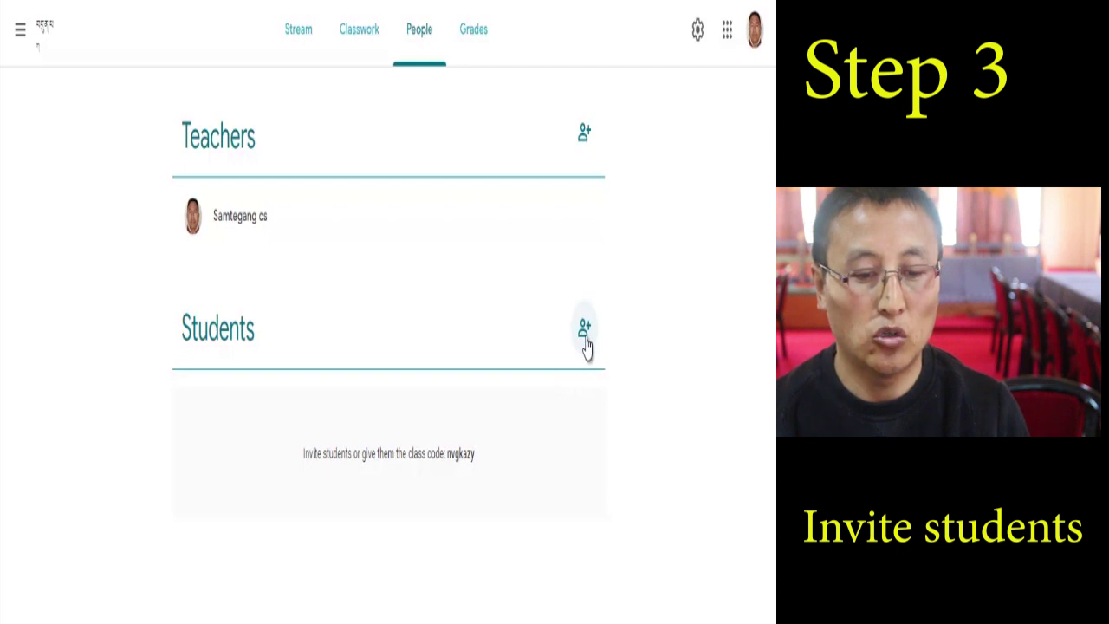
{"action": "left_click", "coordinate": [585, 334]}
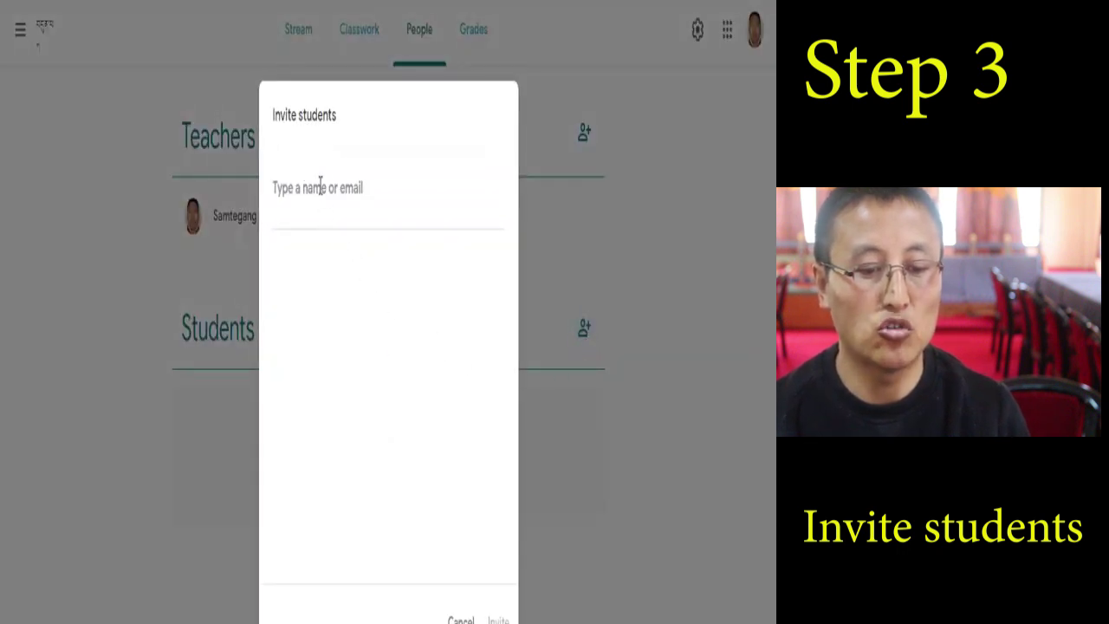
{"action": "left_click", "coordinate": [352, 180]}
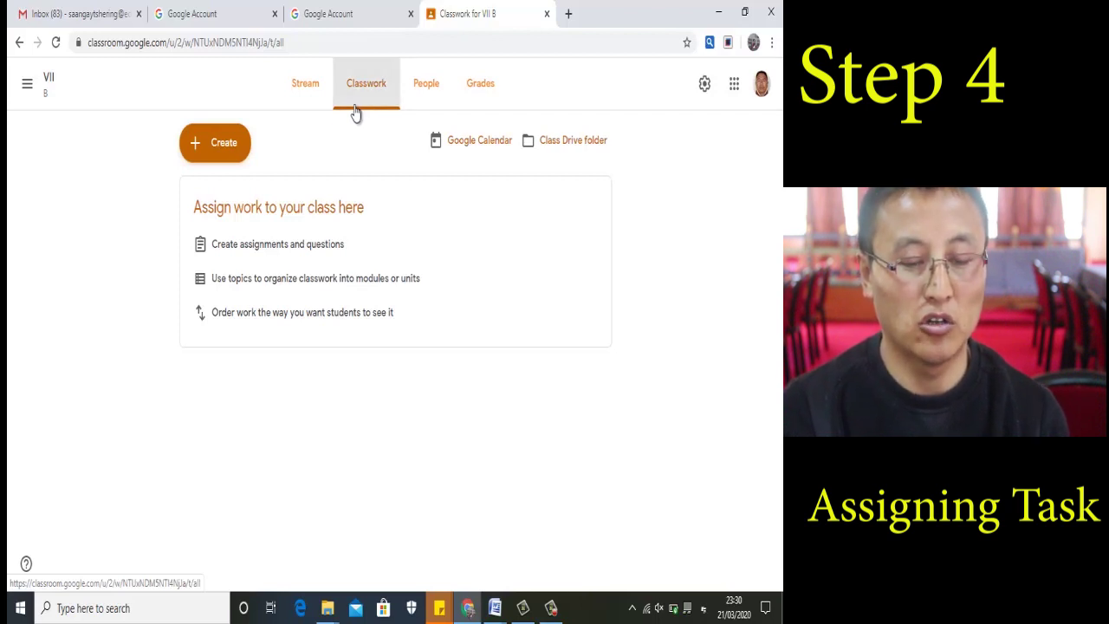
Show the Create menu's classwork types on the Classwork page.
{"action": "left_click", "coordinate": [216, 154]}
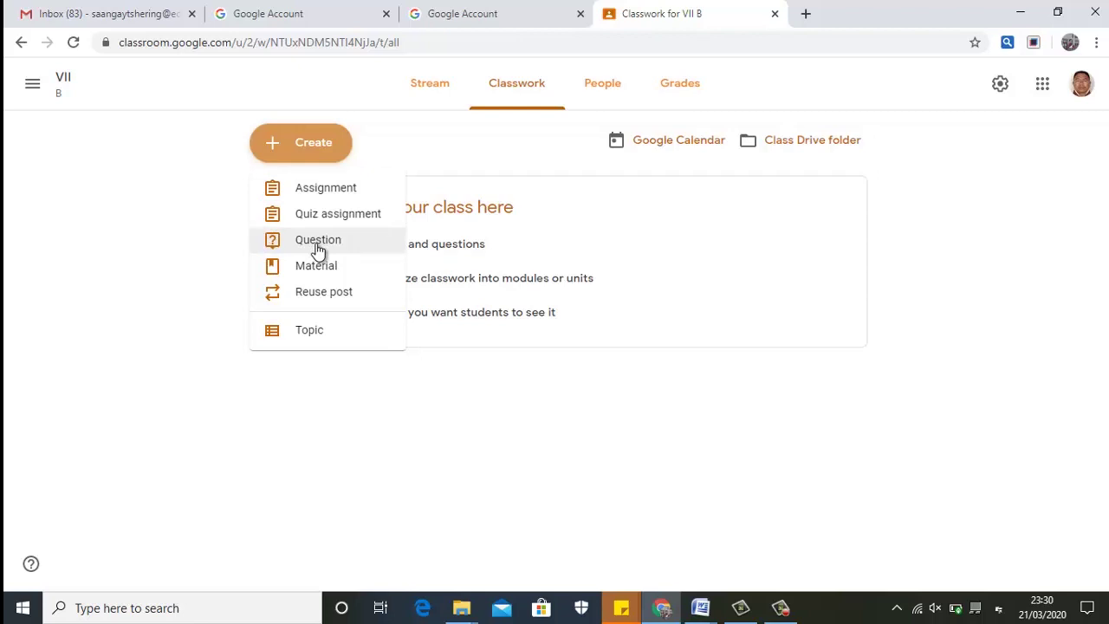
Add a Tibetan-named topic to Classwork, fixing a typo in the name first.
{"action": "left_click", "coordinate": [319, 331]}
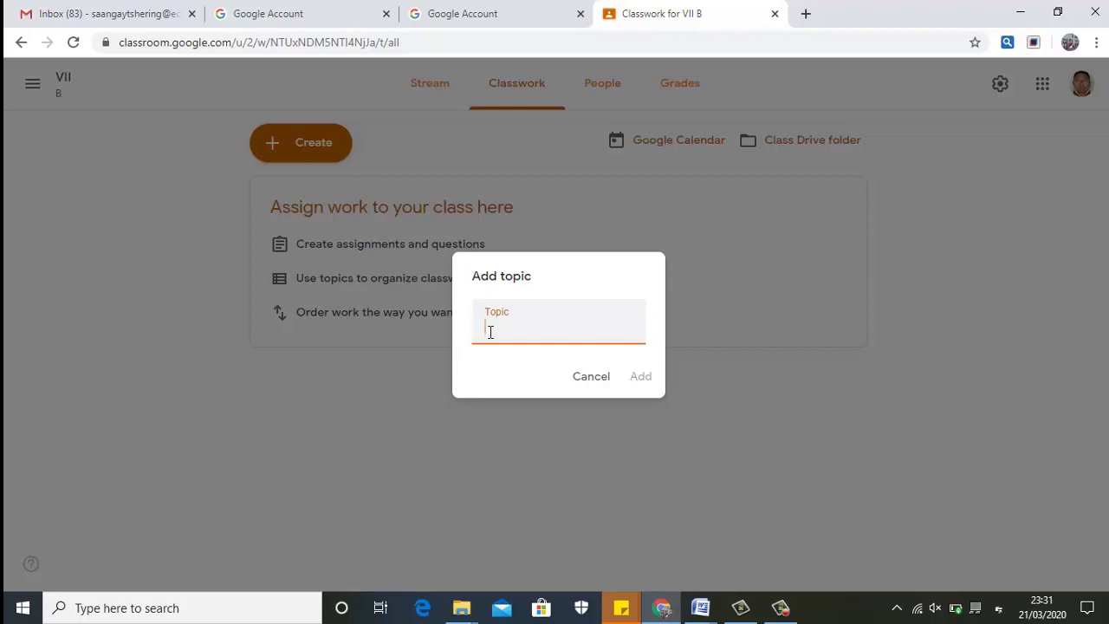
{"action": "type", "text": "T"}
{"action": "type", "text": "ེས"}
{"action": "key", "text": "BackSpace"}
{"action": "key", "text": "BackSpace"}
{"action": "type", "text": "སར"}
{"action": "left_click", "coordinate": [641, 377]}
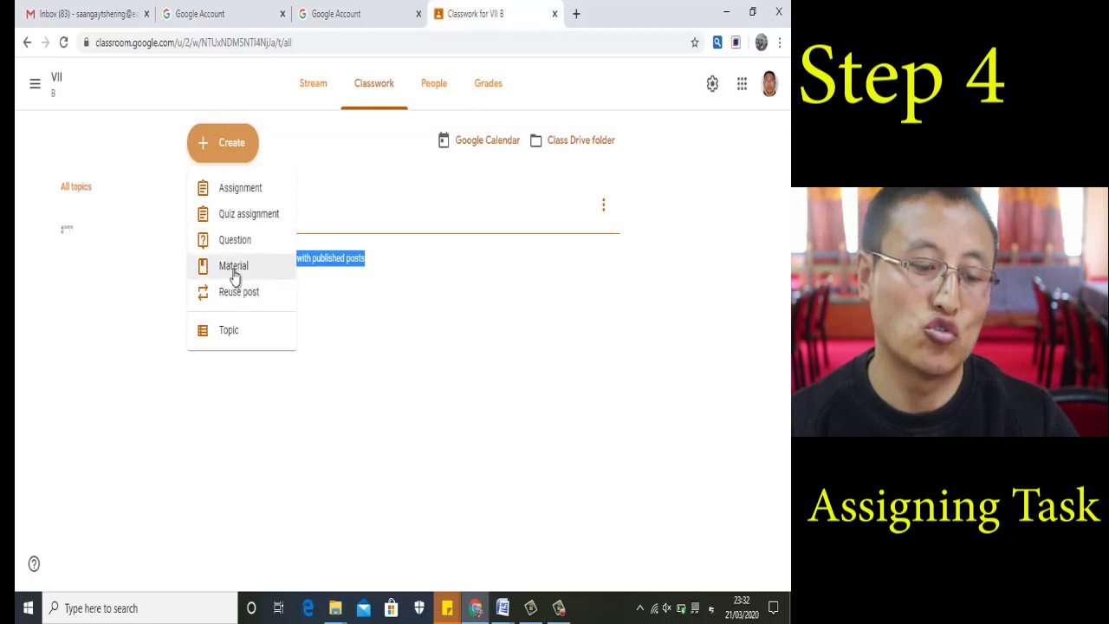
Start a Material post with a Tibetan title and description, then bring up its attachment options.
{"action": "left_click", "coordinate": [314, 346]}
{"action": "left_click", "coordinate": [206, 143]}
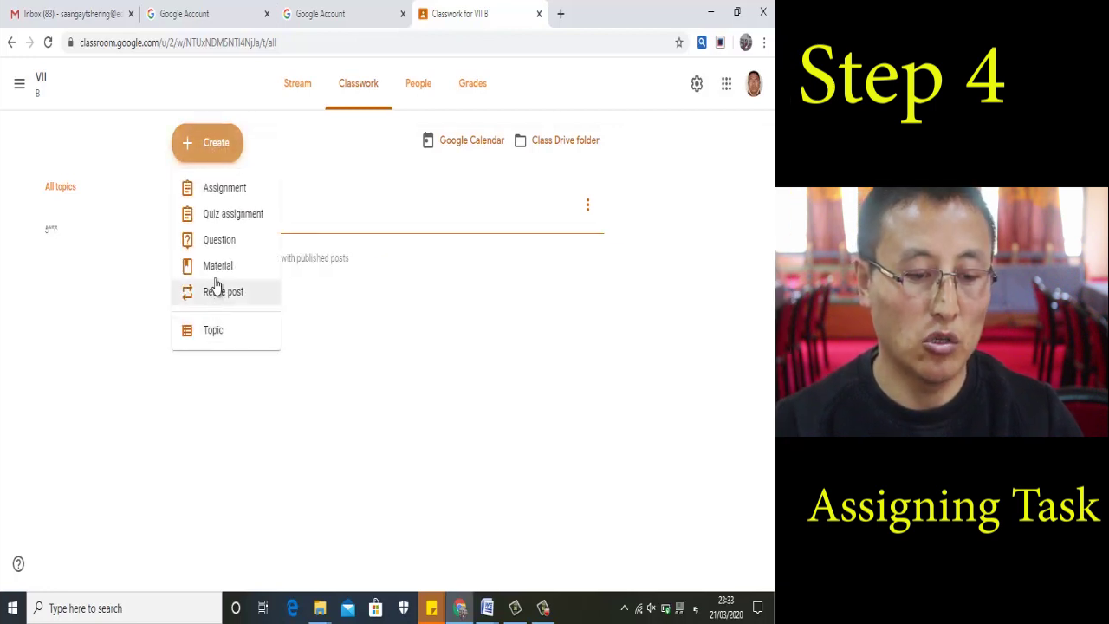
{"action": "left_click", "coordinate": [218, 269]}
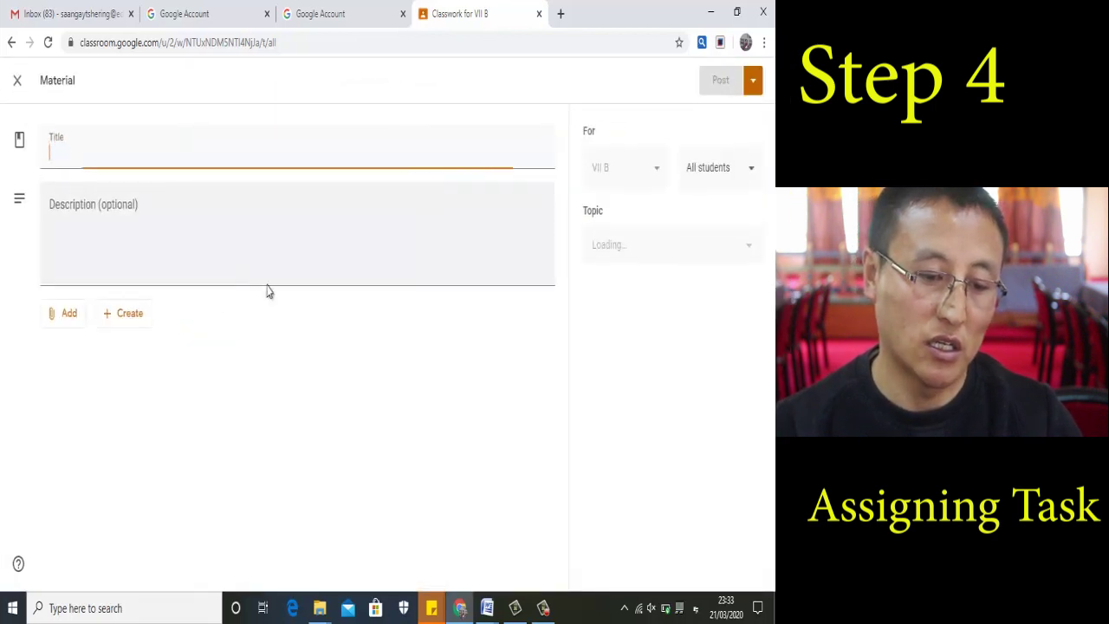
{"action": "type", "text": "-"}
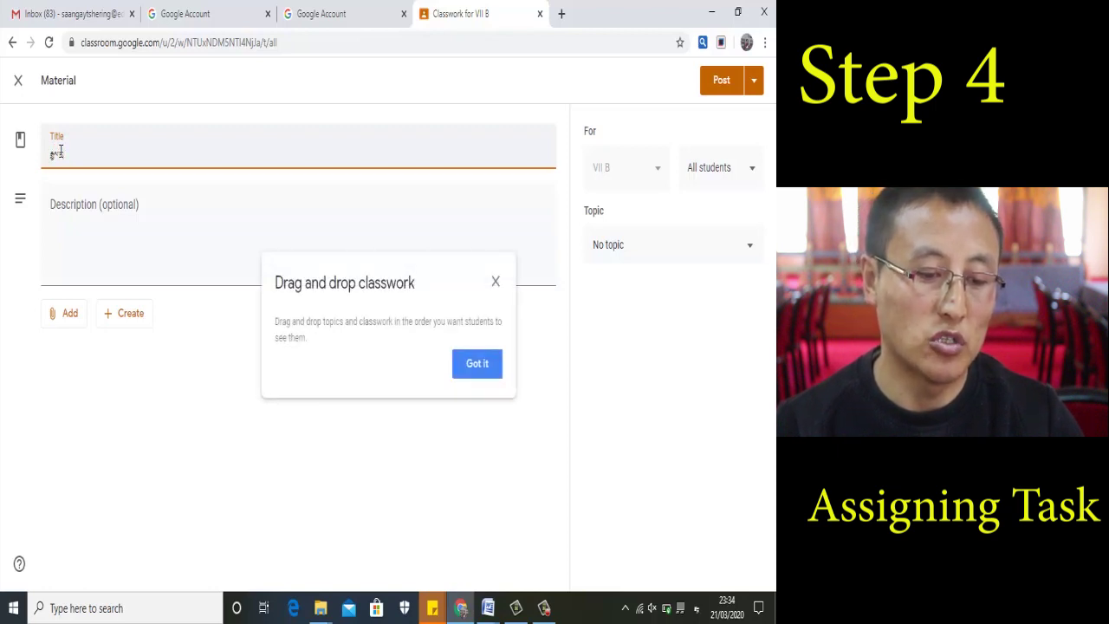
{"action": "type", "text": "ས"}
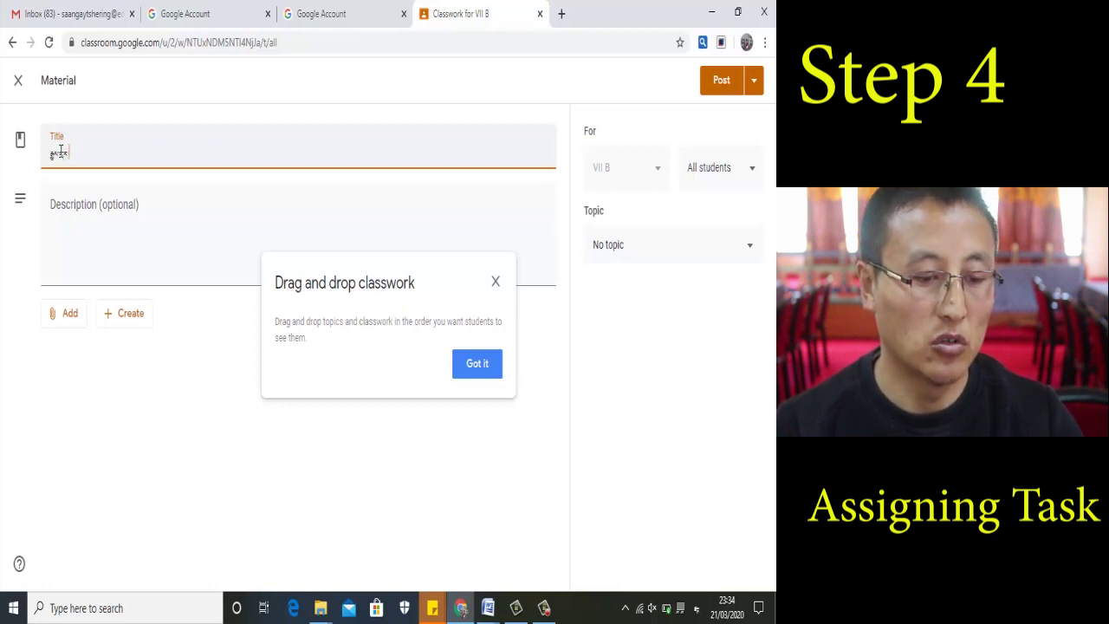
{"action": "left_click", "coordinate": [69, 215]}
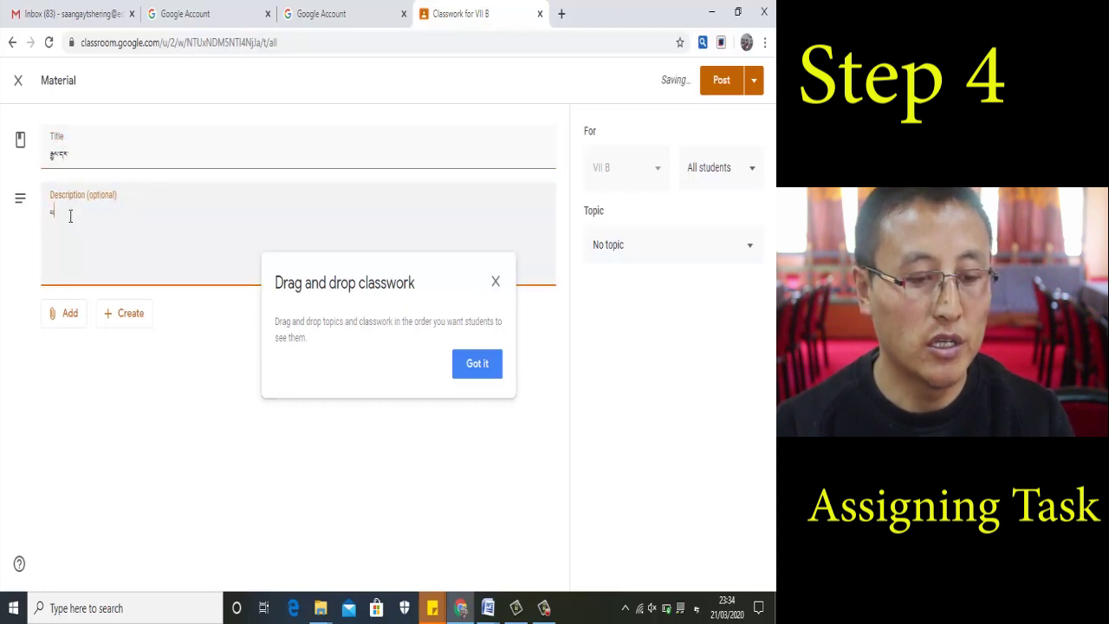
{"action": "type", "text": "ཀ"}
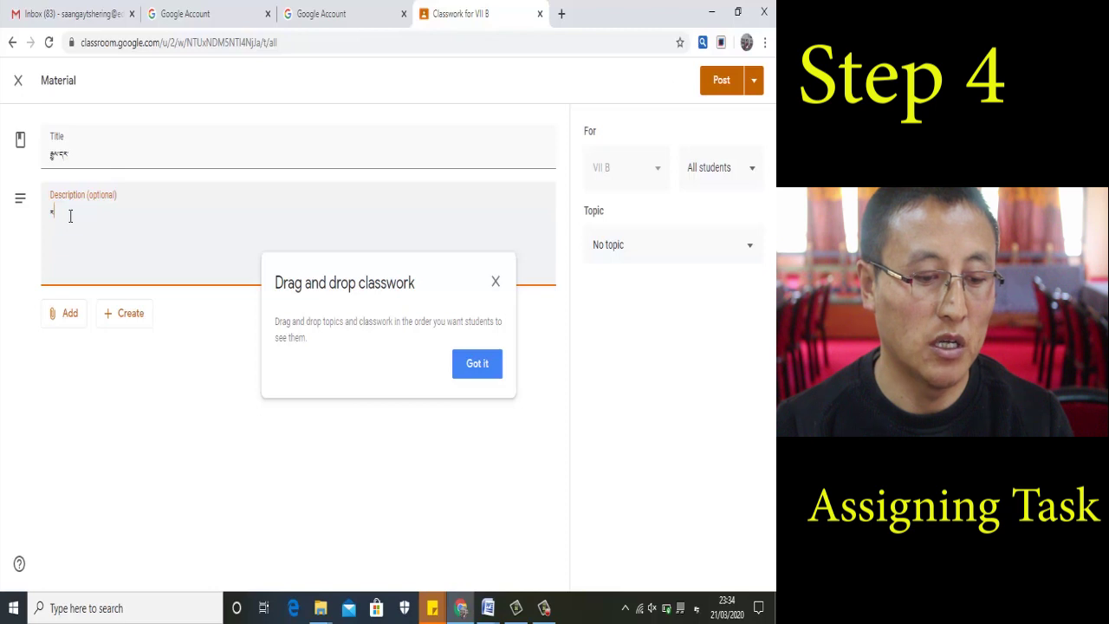
{"action": "type", "text": "ེ"}
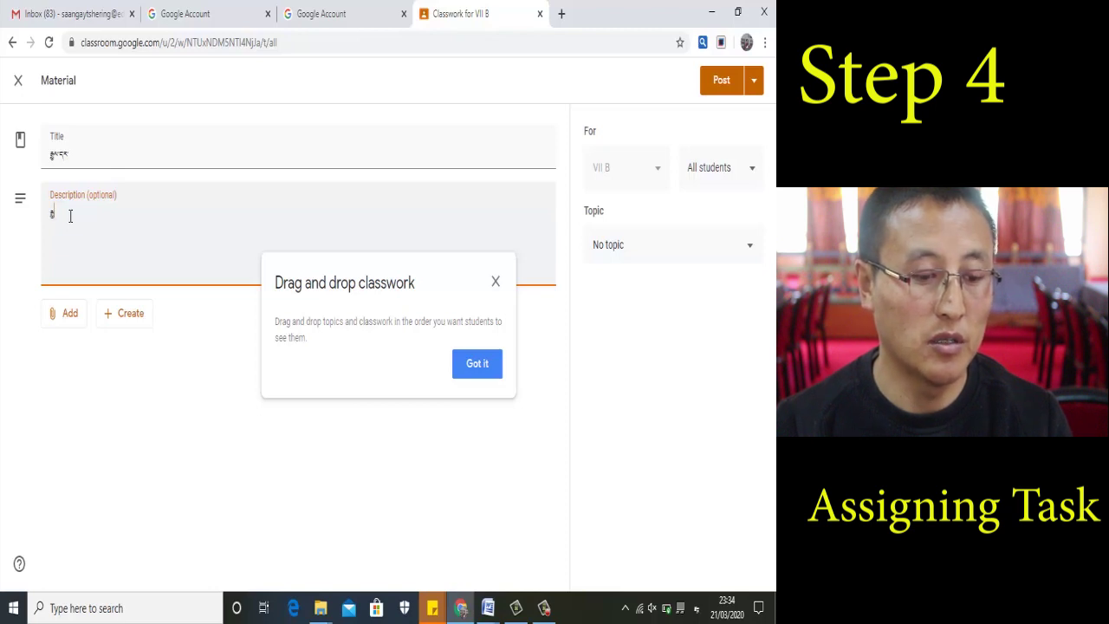
{"action": "type", "text": "་"}
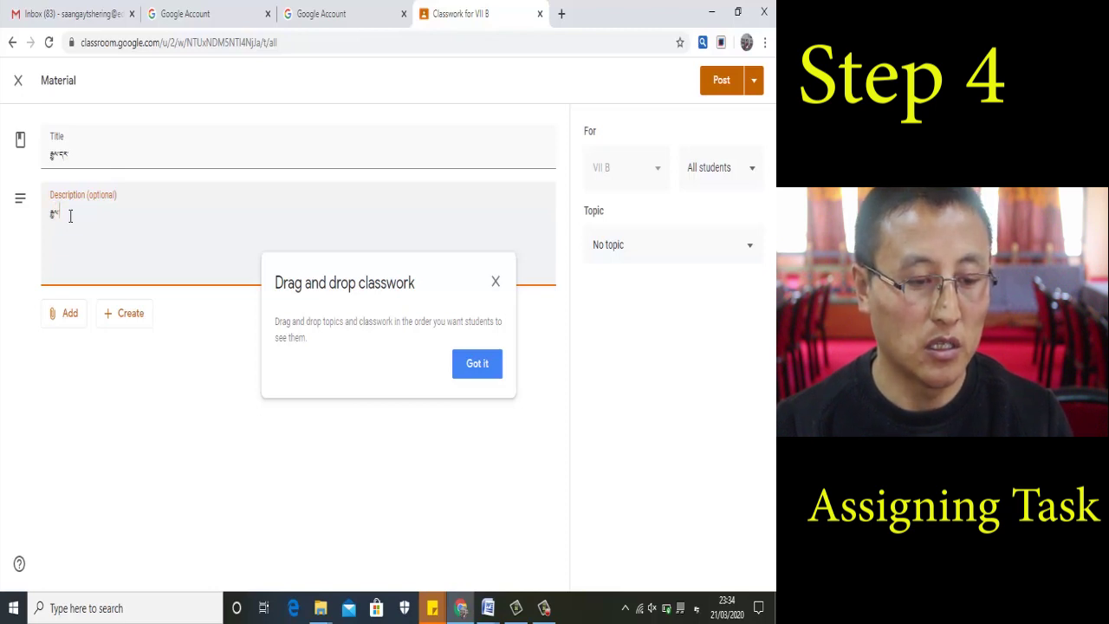
{"action": "type", "text": "ཀ"}
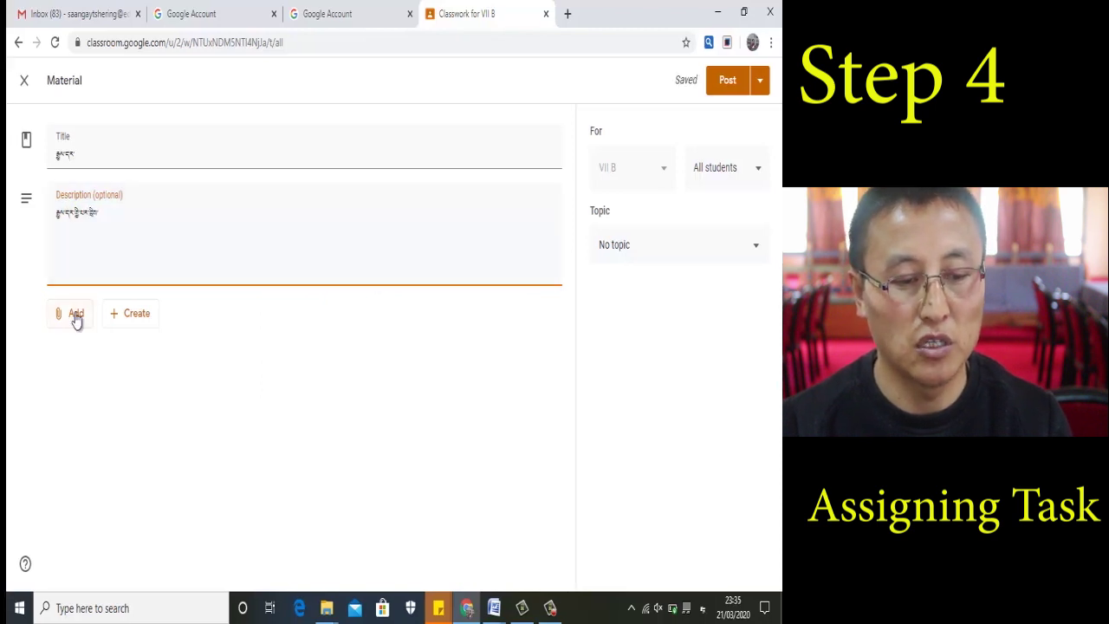
{"action": "left_click", "coordinate": [77, 318]}
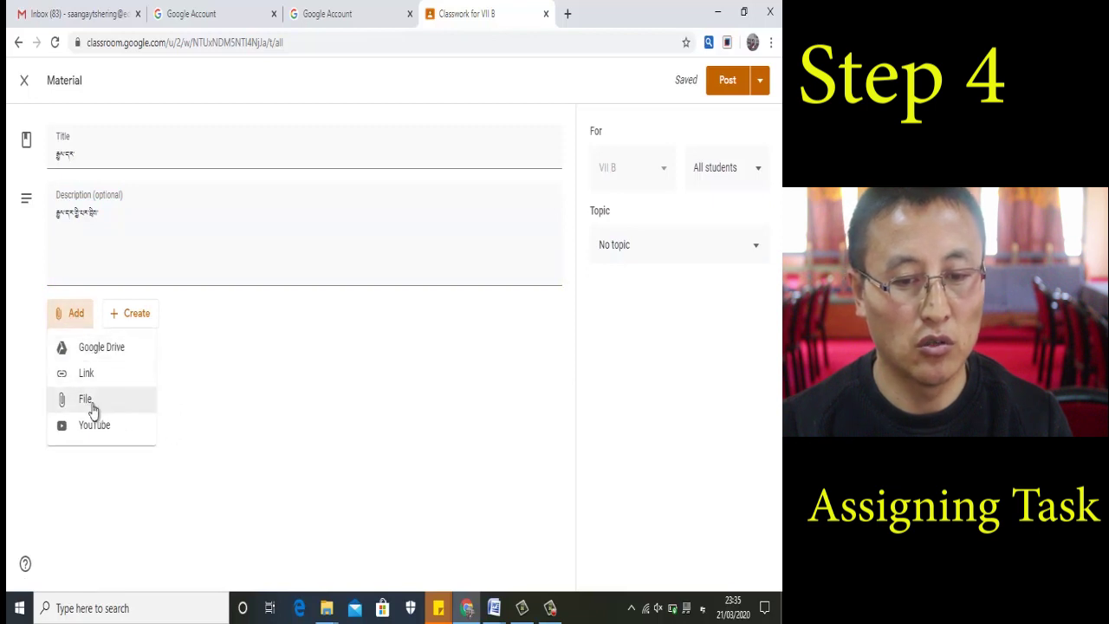
Search Ask.com images for 'National Flag of Bhutan', copy a flag image link, return to Classroom.
{"action": "left_click", "coordinate": [567, 14]}
{"action": "type", "text": "Nati"}
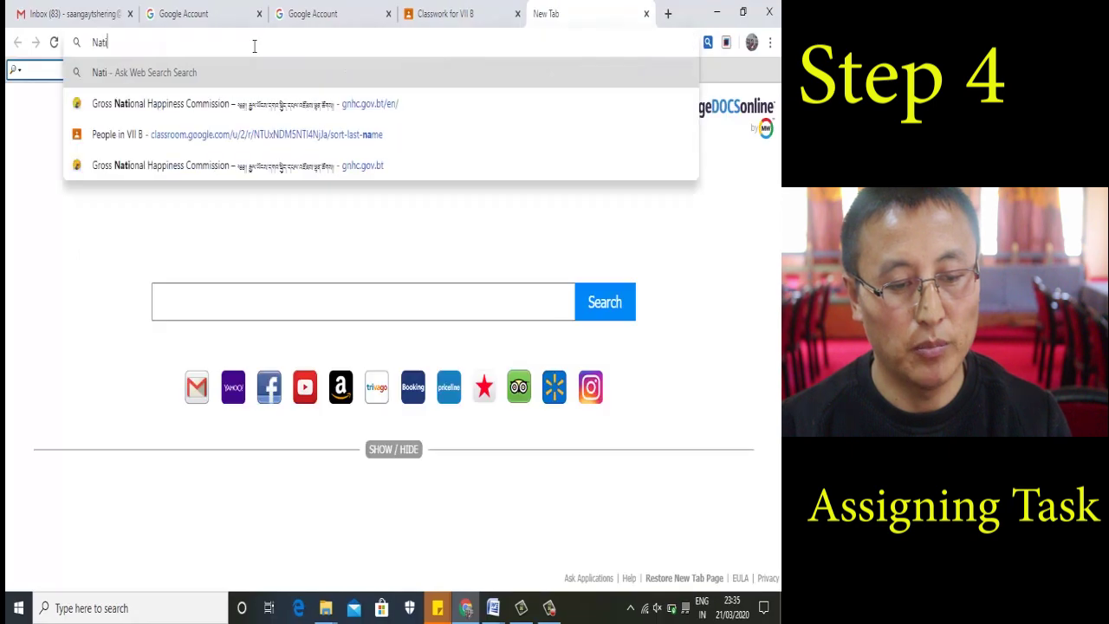
{"action": "type", "text": "onal Fla"}
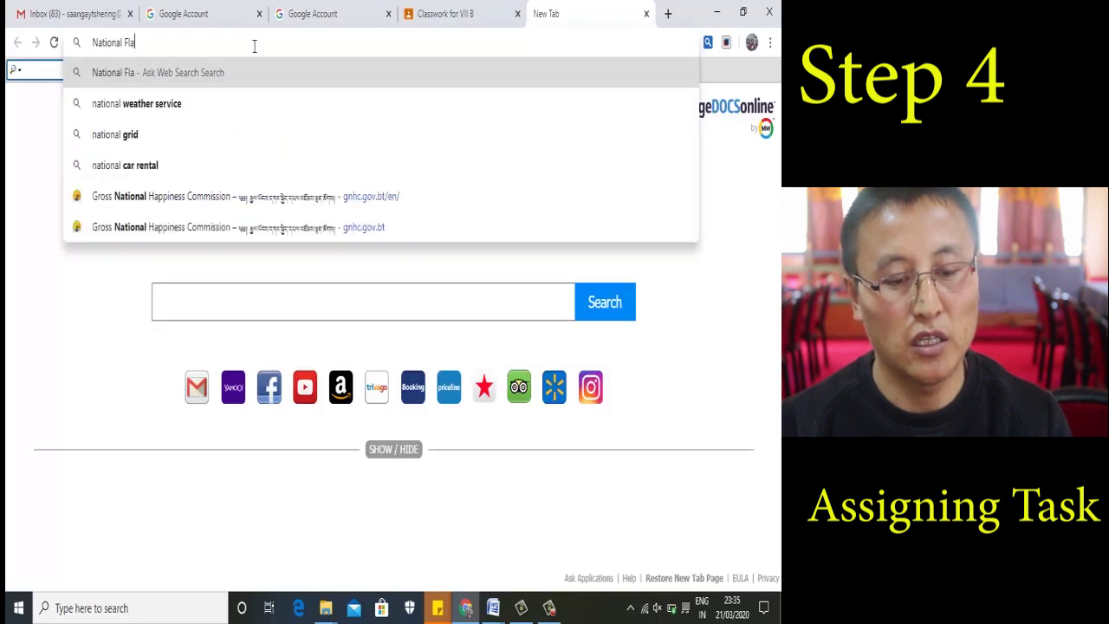
{"action": "type", "text": "g of "}
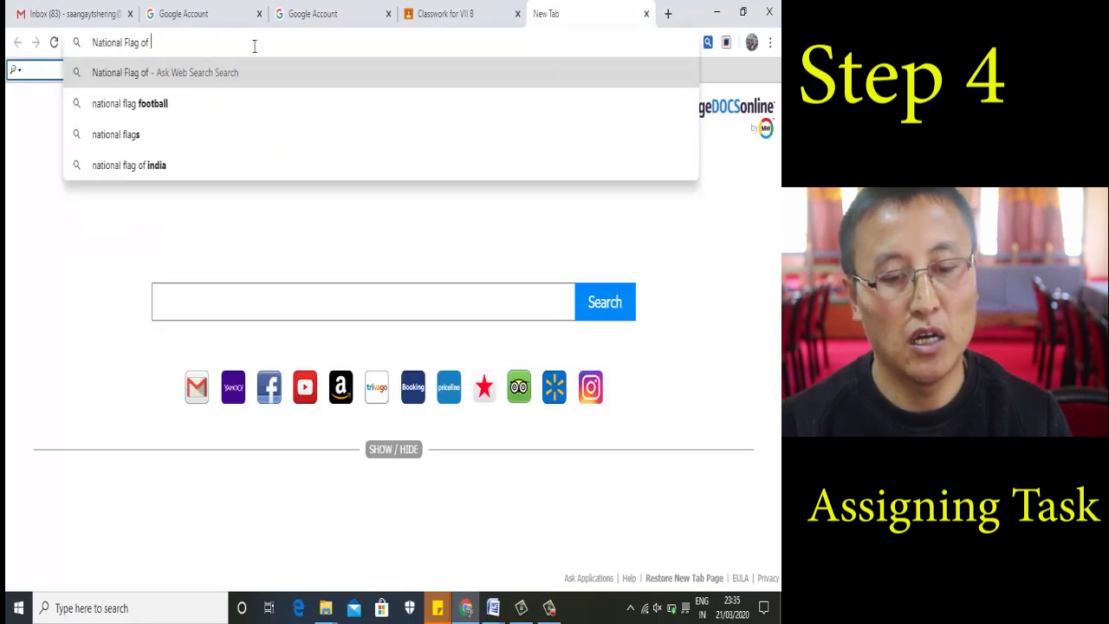
{"action": "type", "text": "Bhutan"}
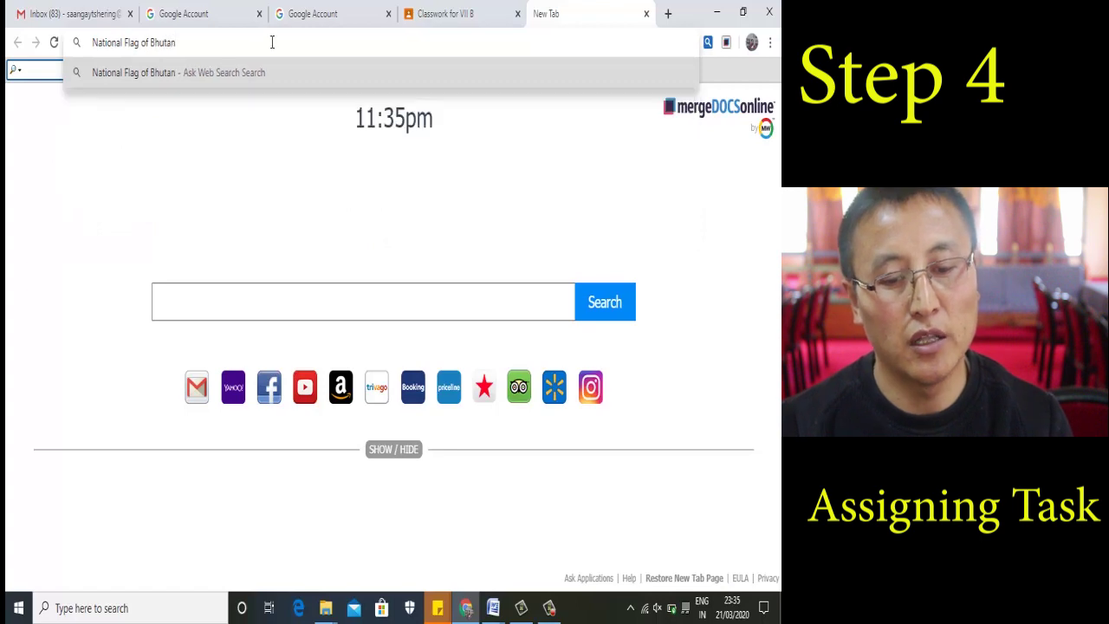
{"action": "key", "text": "Return"}
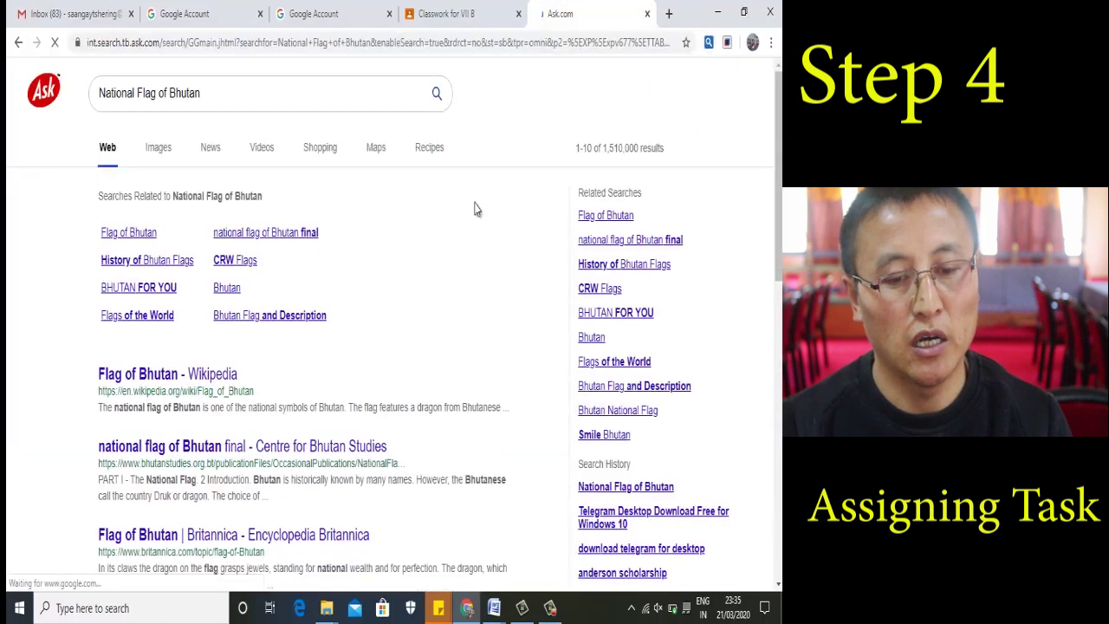
{"action": "left_click", "coordinate": [153, 152]}
{"action": "right_click", "coordinate": [457, 271]}
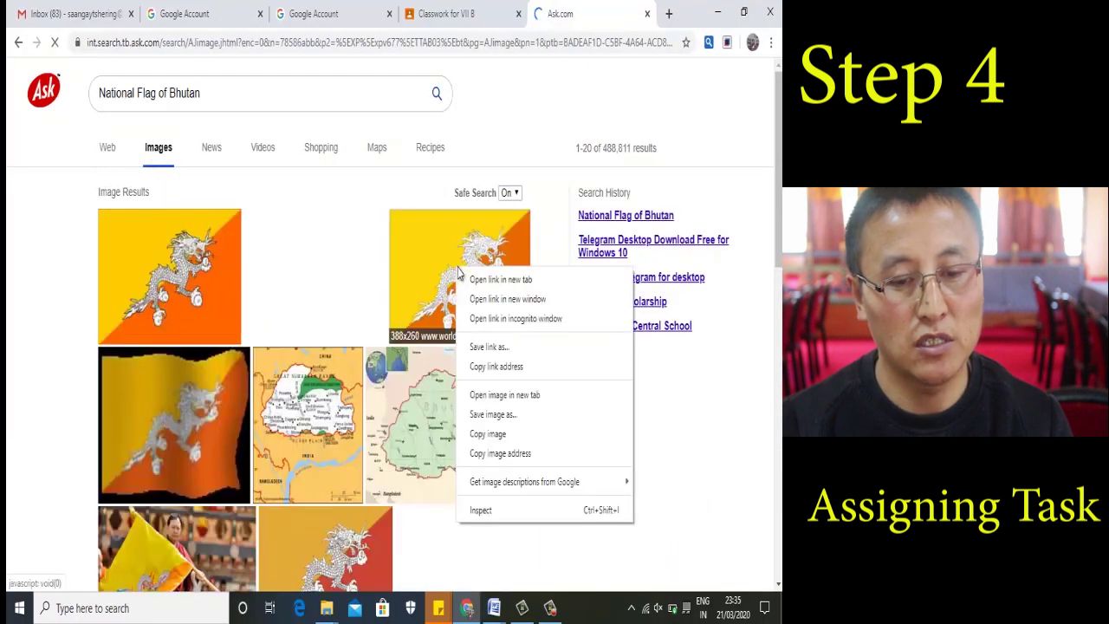
{"action": "left_click", "coordinate": [507, 368]}
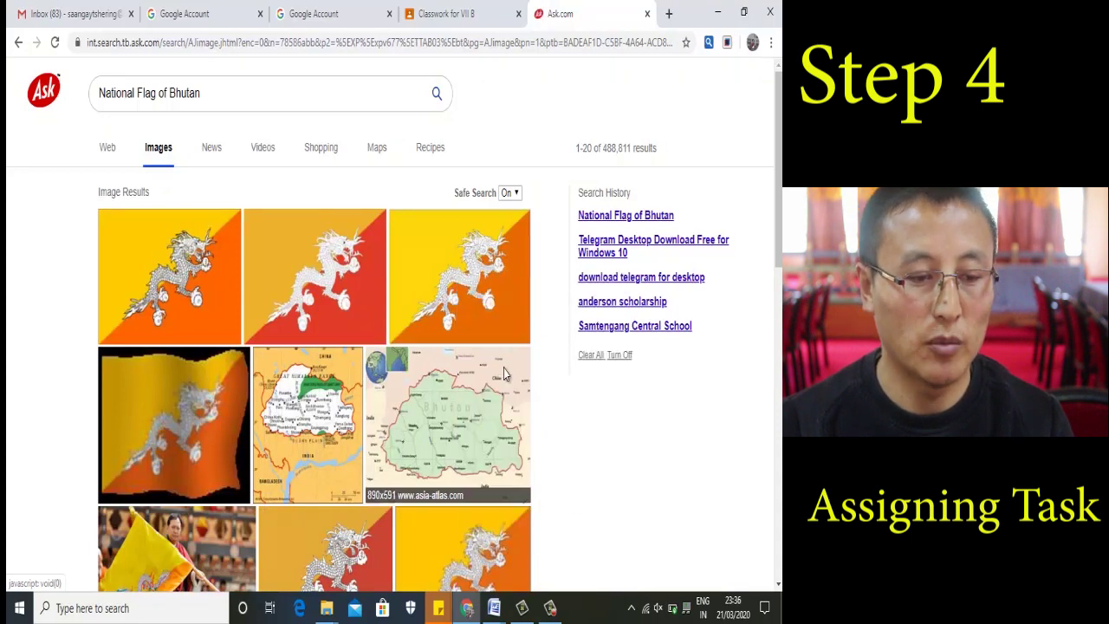
{"action": "key", "text": "ctrl+shift+Tab"}
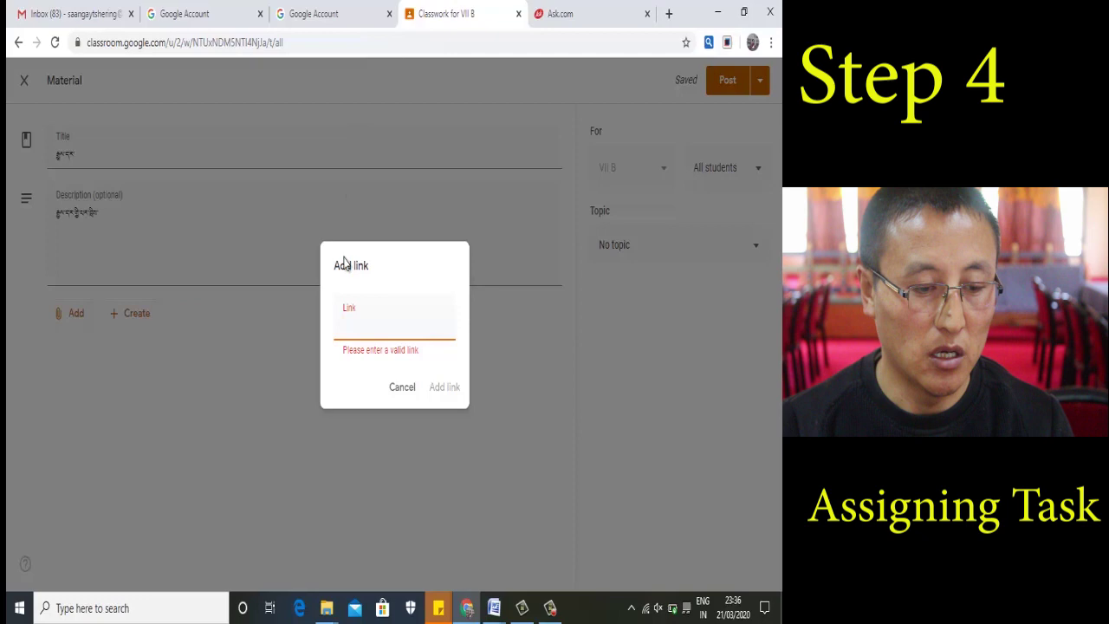
Paste the copied flag image link into the material and add it as an attachment.
{"action": "right_click", "coordinate": [347, 329]}
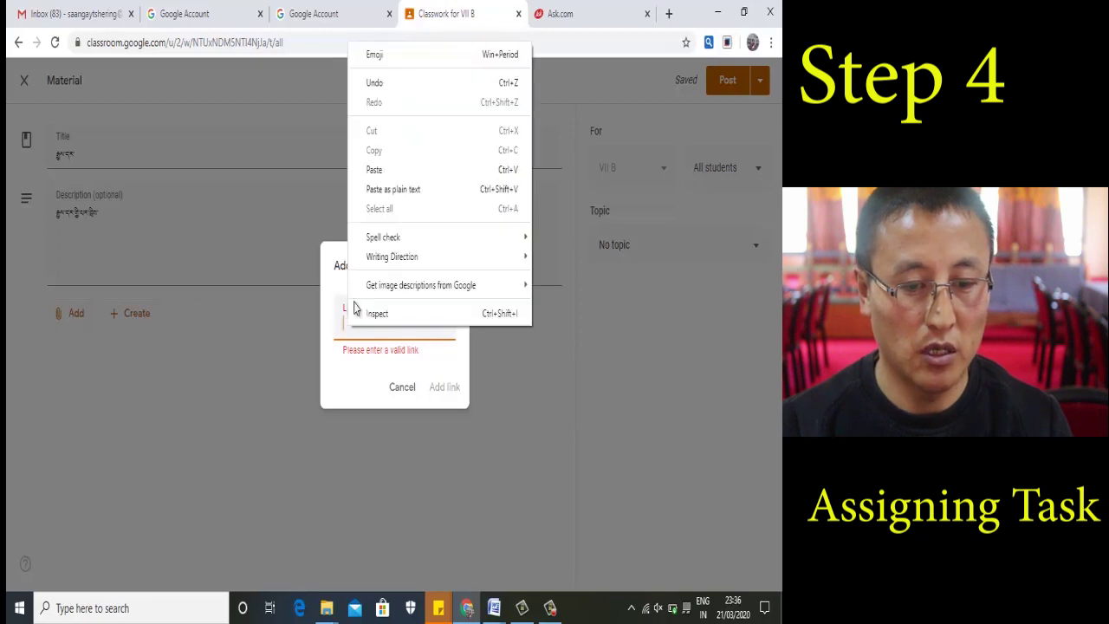
{"action": "left_click", "coordinate": [392, 169]}
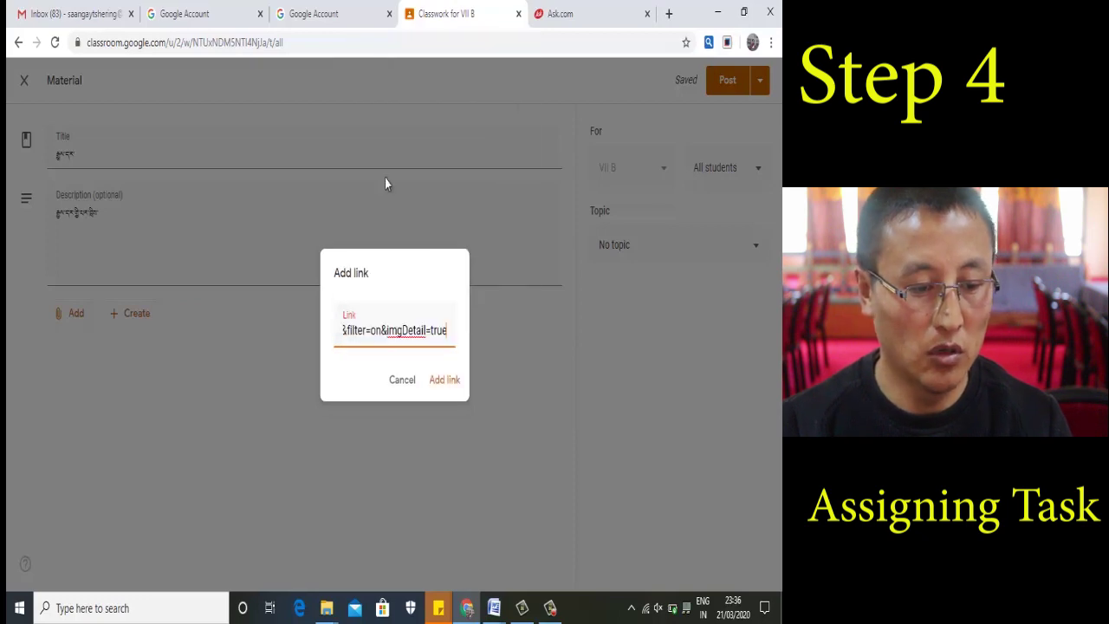
{"action": "left_click", "coordinate": [438, 383]}
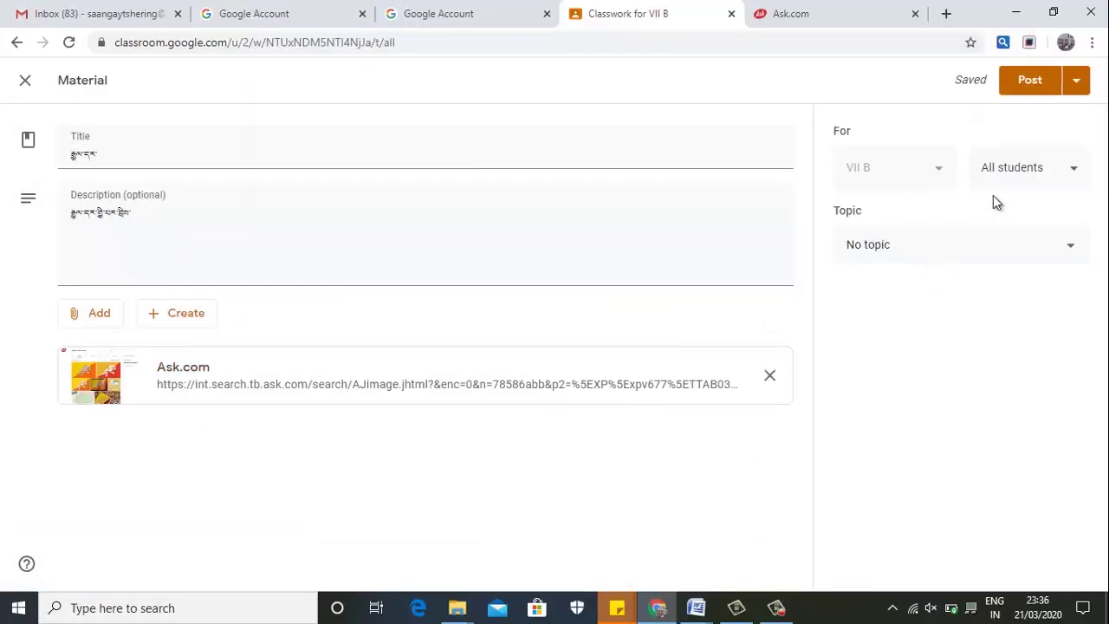
File the material under the existing topic and post it to the class.
{"action": "left_click", "coordinate": [1076, 251]}
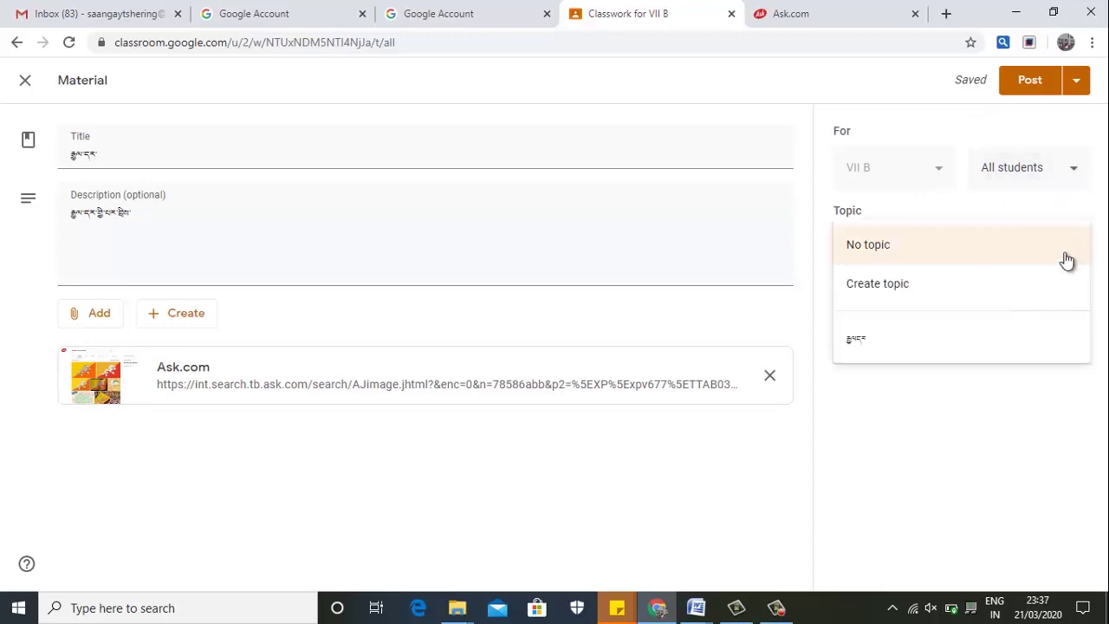
{"action": "left_click", "coordinate": [932, 345]}
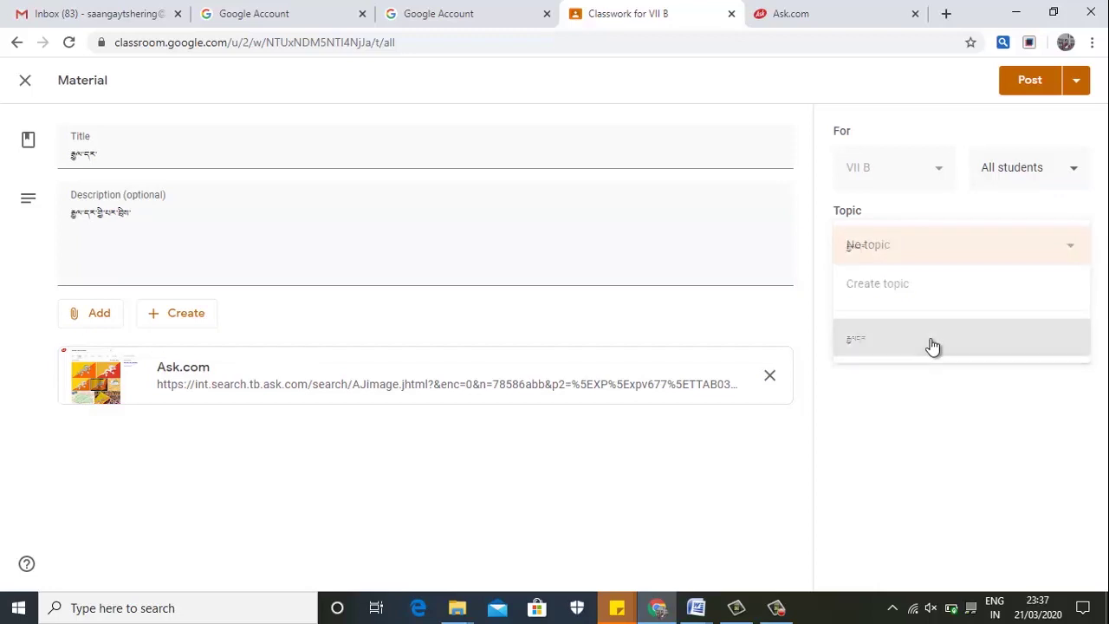
{"action": "left_click", "coordinate": [1038, 84]}
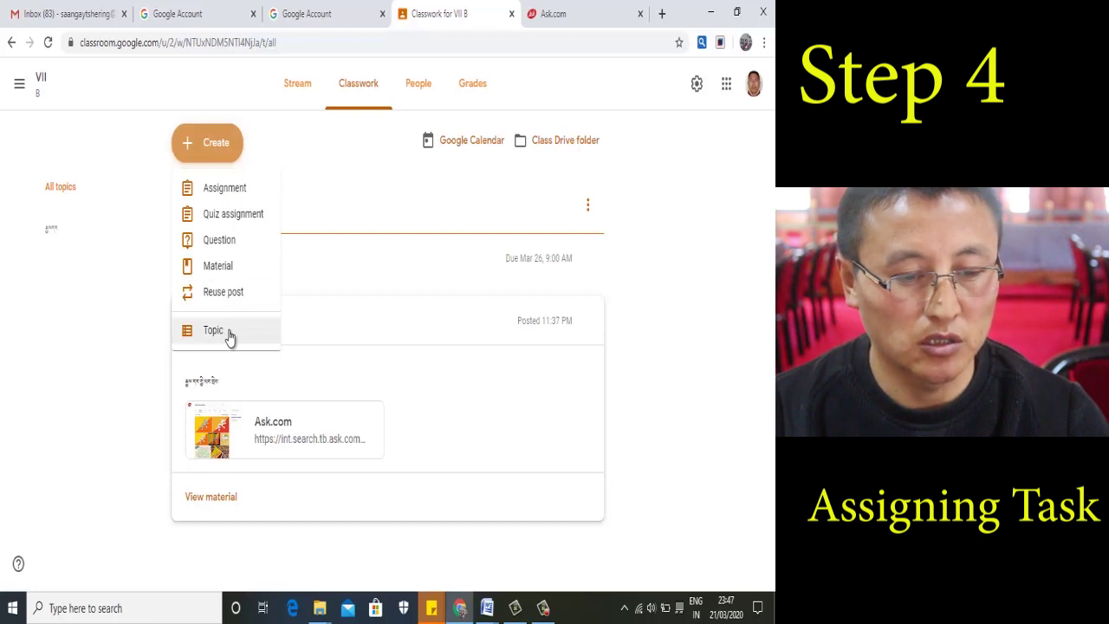
Start a new Question post and set its point value to 10.
{"action": "left_click", "coordinate": [221, 242]}
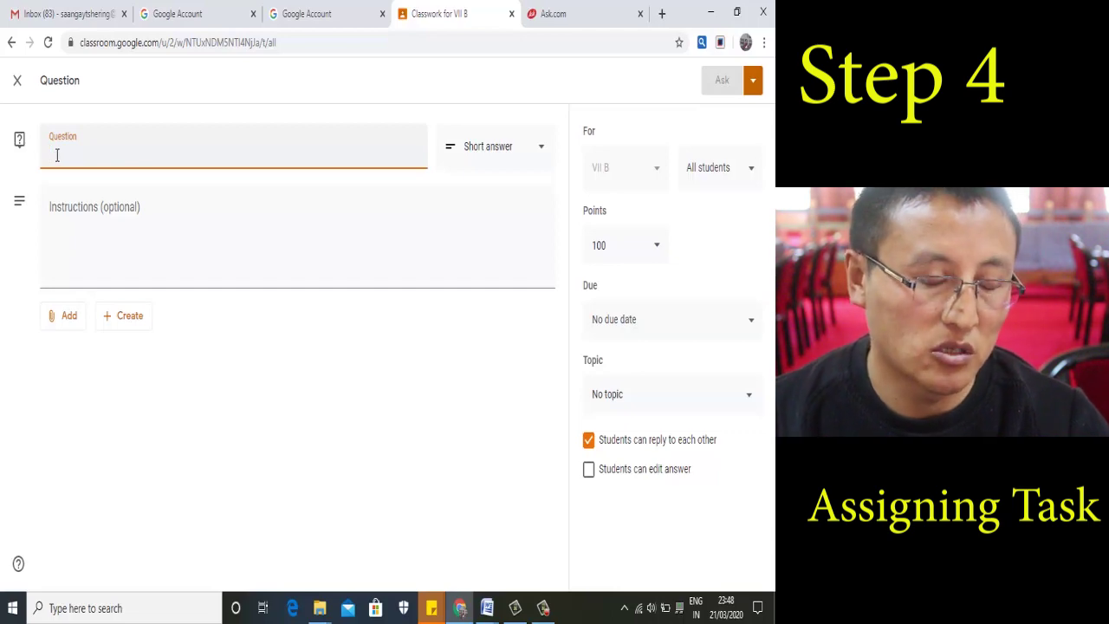
{"action": "left_click", "coordinate": [71, 217]}
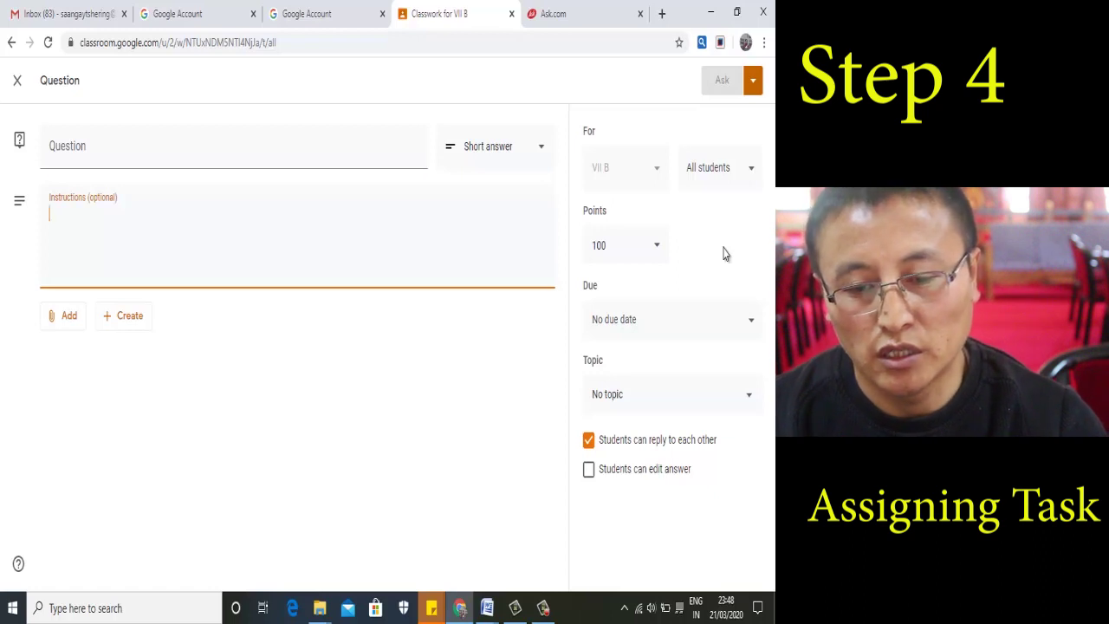
{"action": "left_click", "coordinate": [659, 254]}
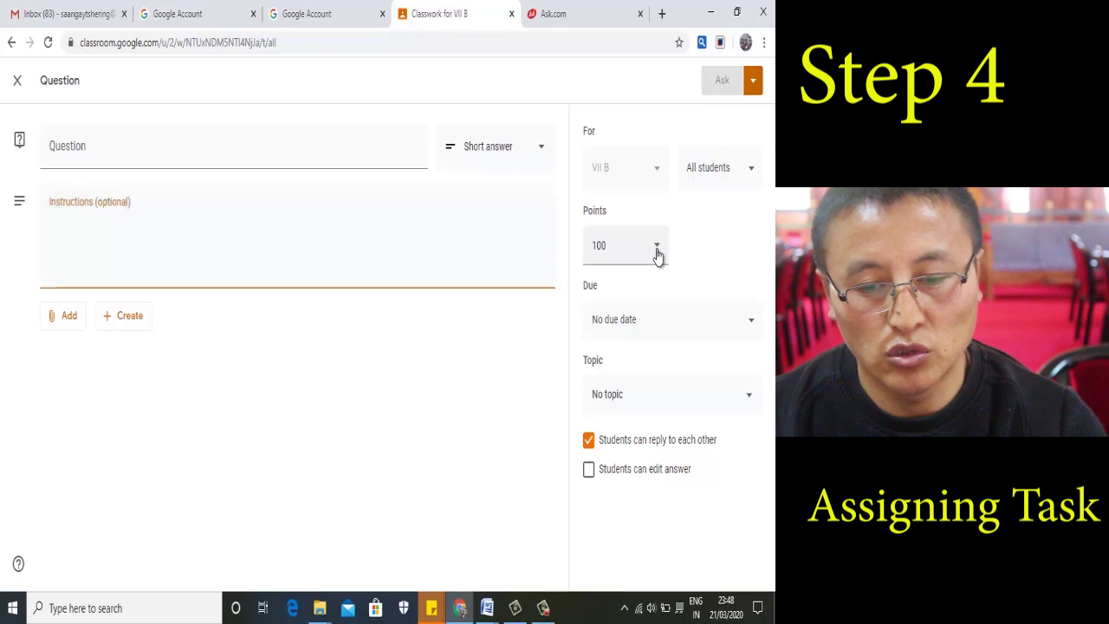
{"action": "key", "text": "BackSpace"}
{"action": "key", "text": "BackSpace"}
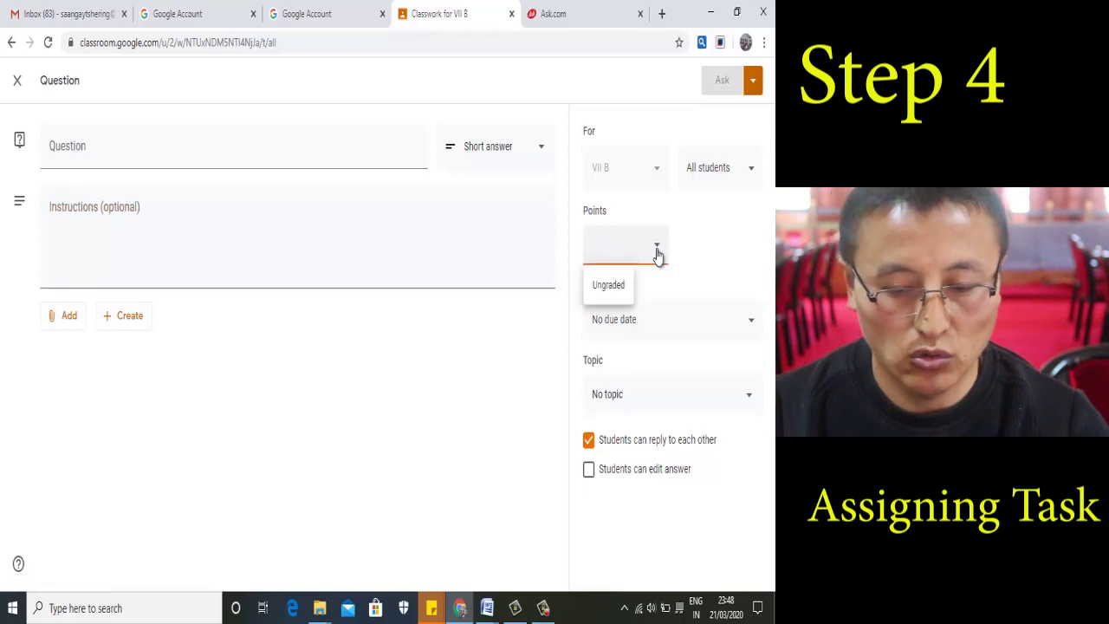
{"action": "type", "text": "10"}
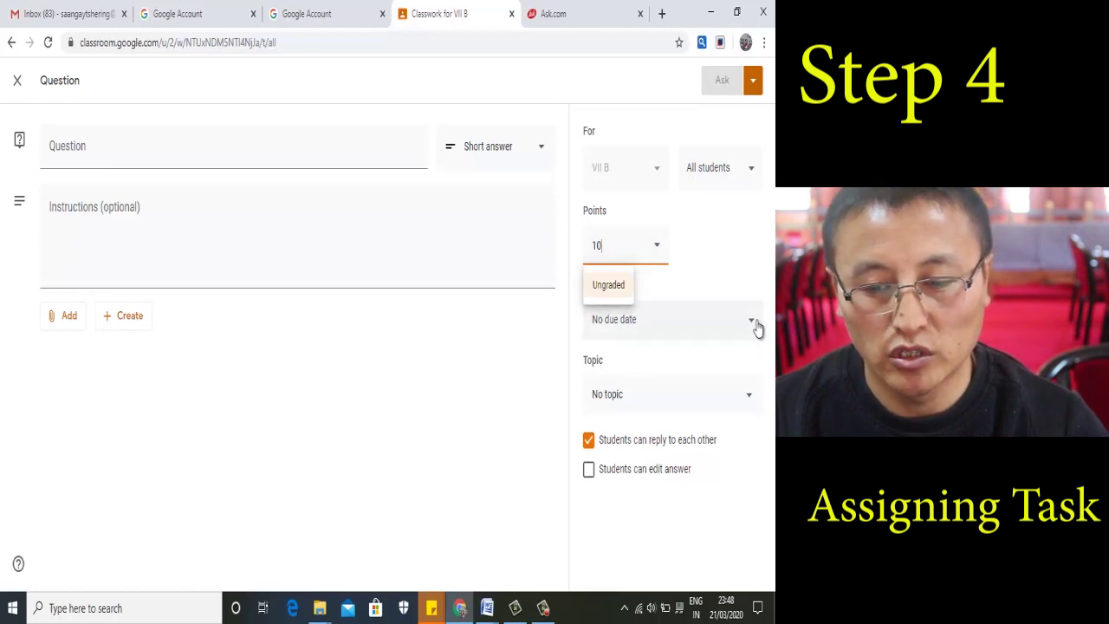
Leave the due date unset, file the question under the existing topic, and allow answer editing.
{"action": "left_click", "coordinate": [752, 324]}
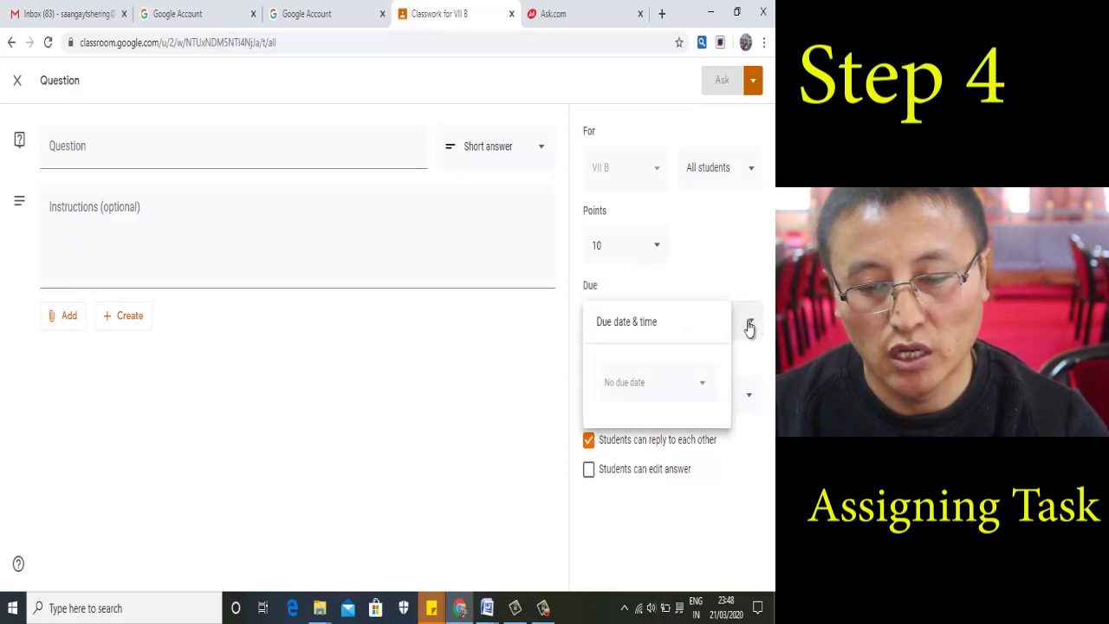
{"action": "left_click", "coordinate": [712, 289]}
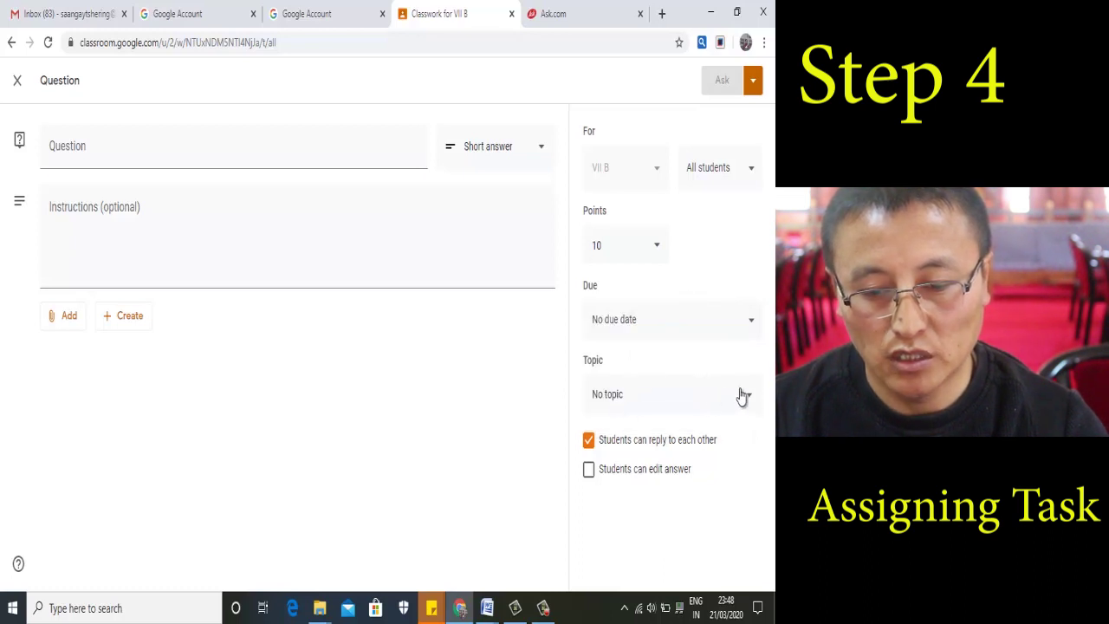
{"action": "left_click", "coordinate": [748, 398]}
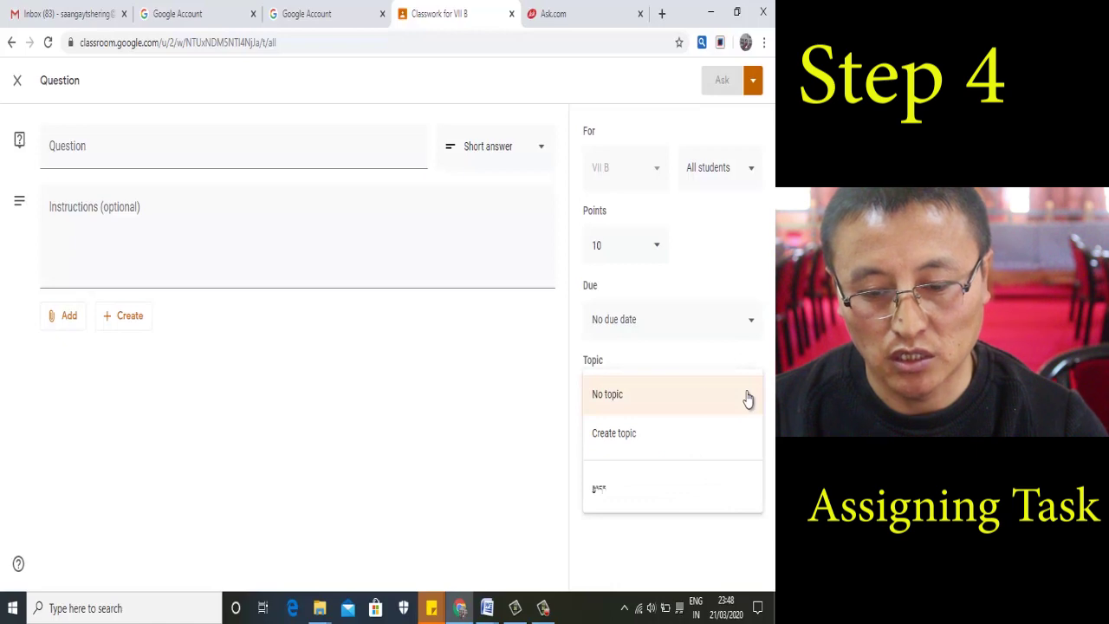
{"action": "left_click", "coordinate": [598, 490]}
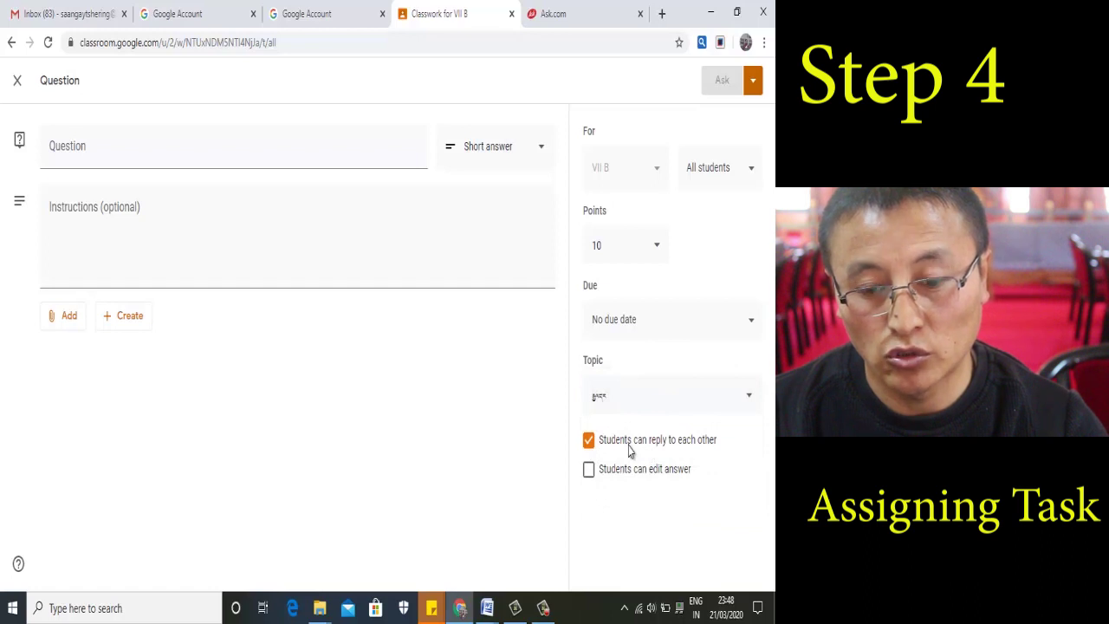
{"action": "left_click", "coordinate": [590, 475]}
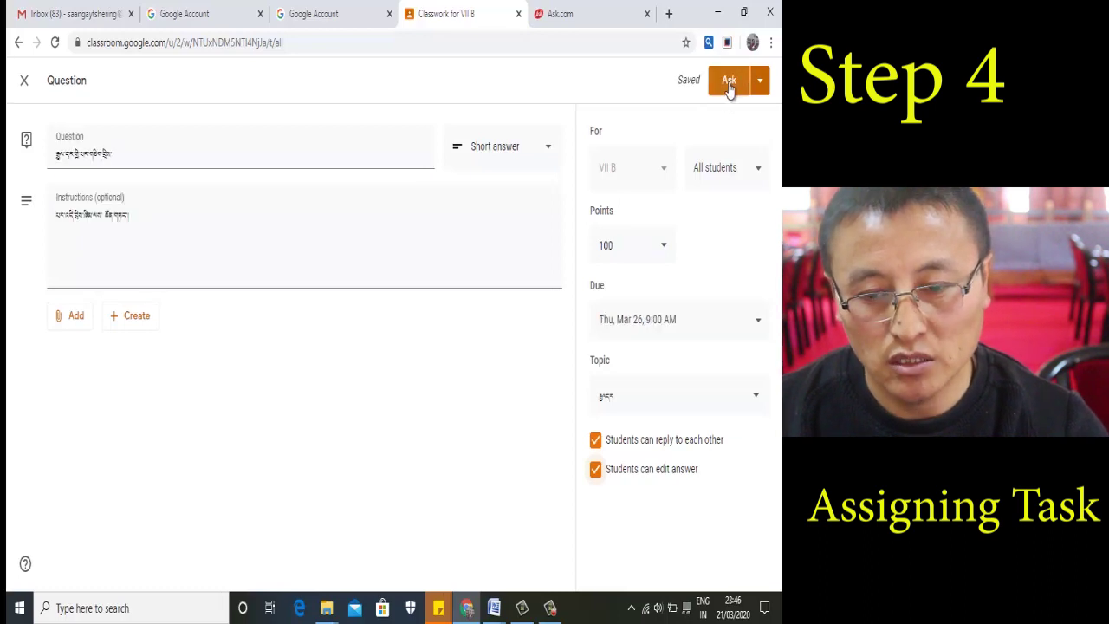
Post the Tibetan question to the class with Ask.
{"action": "left_click", "coordinate": [730, 82]}
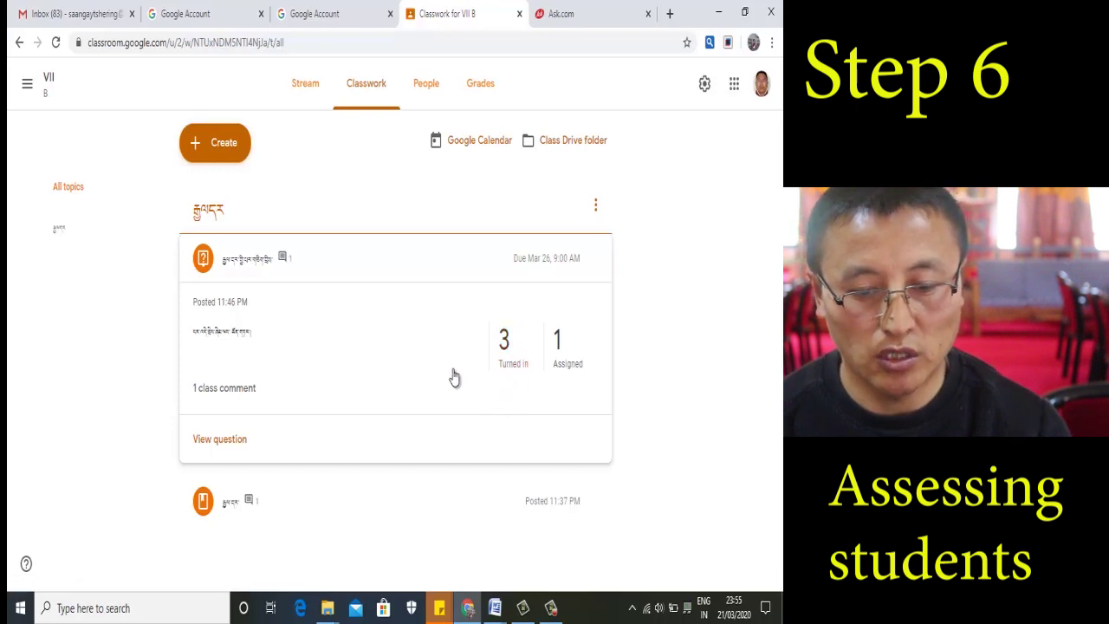
Open the question's turned-in answers and set the points scale to out of 10.
{"action": "left_click", "coordinate": [510, 357]}
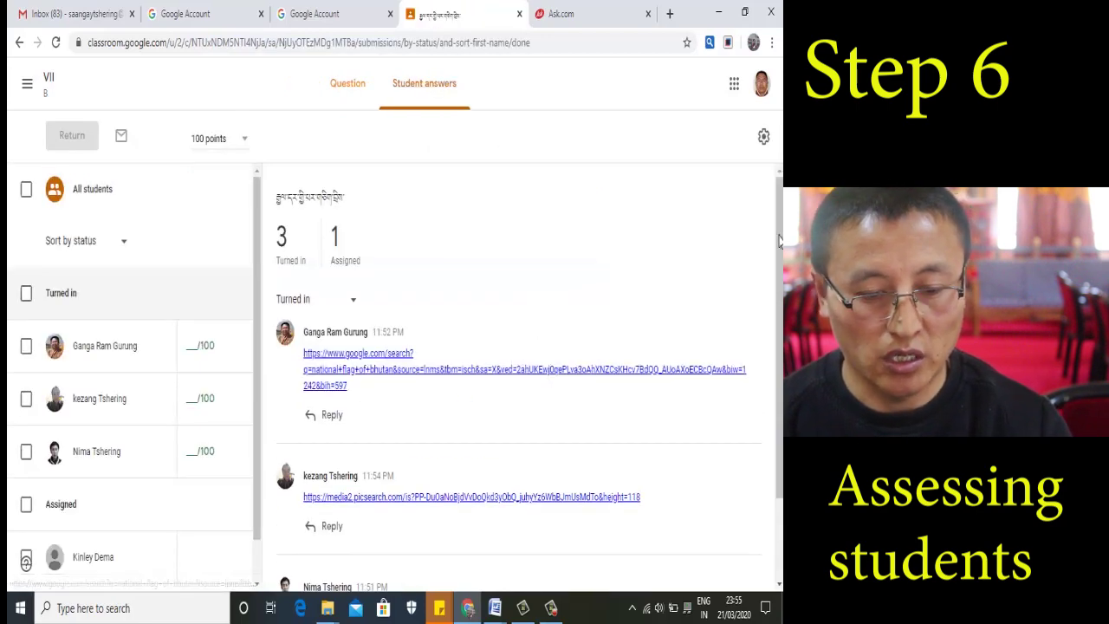
{"action": "left_click_drag", "start_coordinate": [779, 241], "coordinate": [783, 329]}
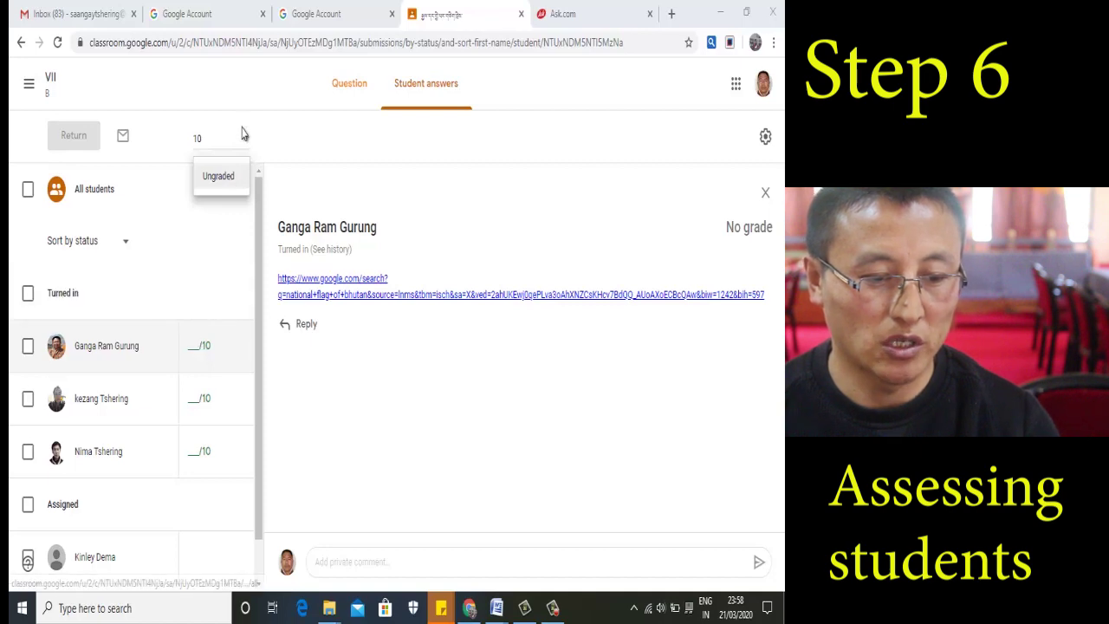
Enter draft grades 5, 4 and 6 for the three turned-in students' answers.
{"action": "left_click", "coordinate": [198, 346]}
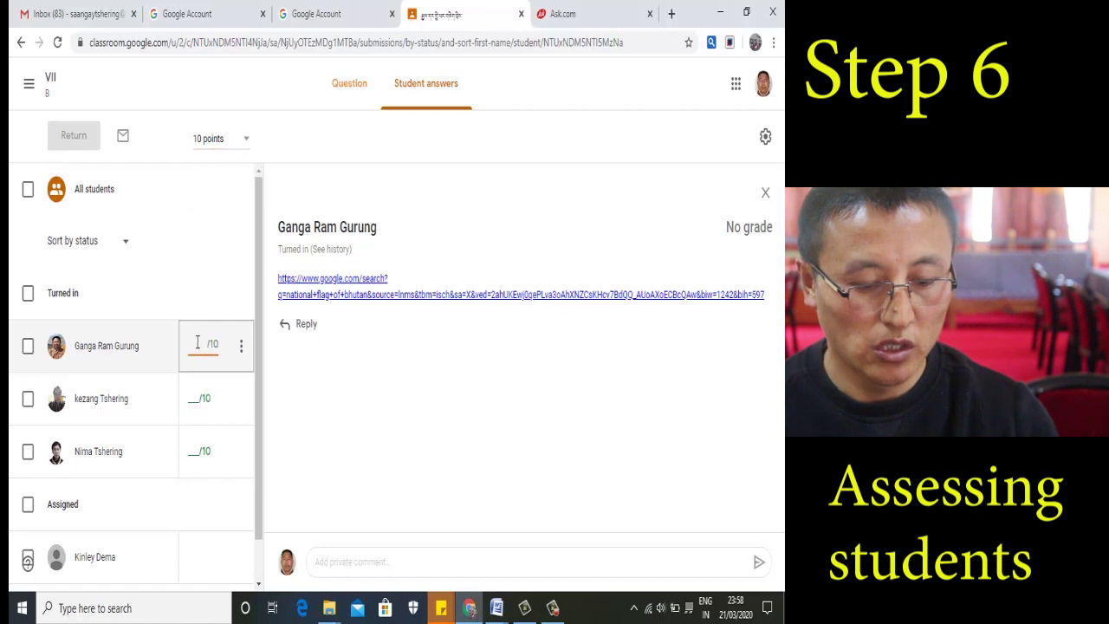
{"action": "type", "text": "5"}
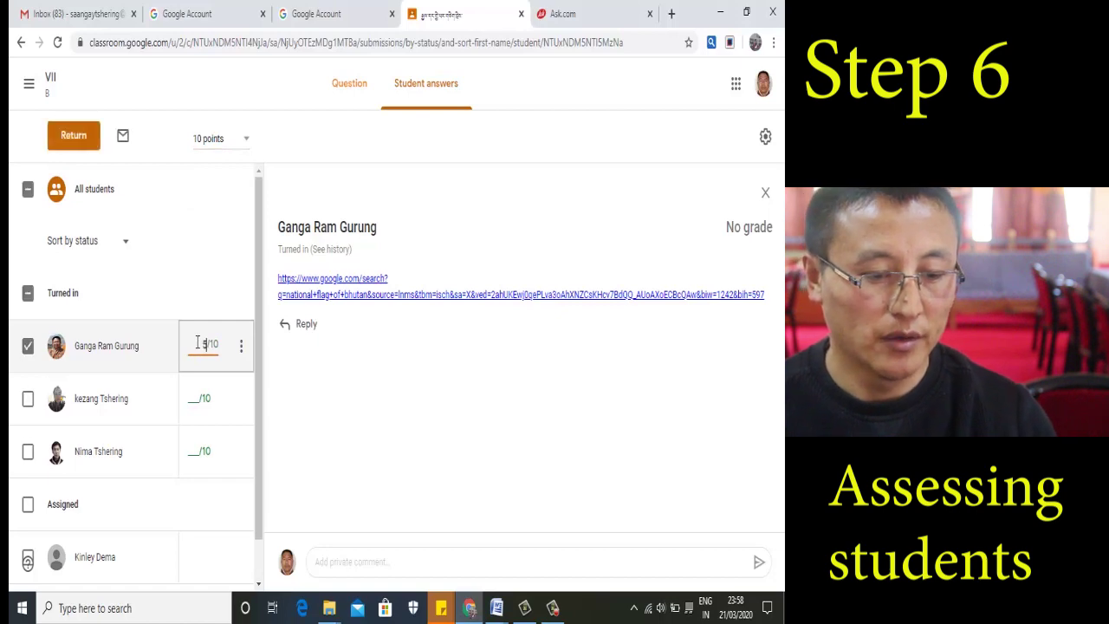
{"action": "left_click", "coordinate": [198, 402]}
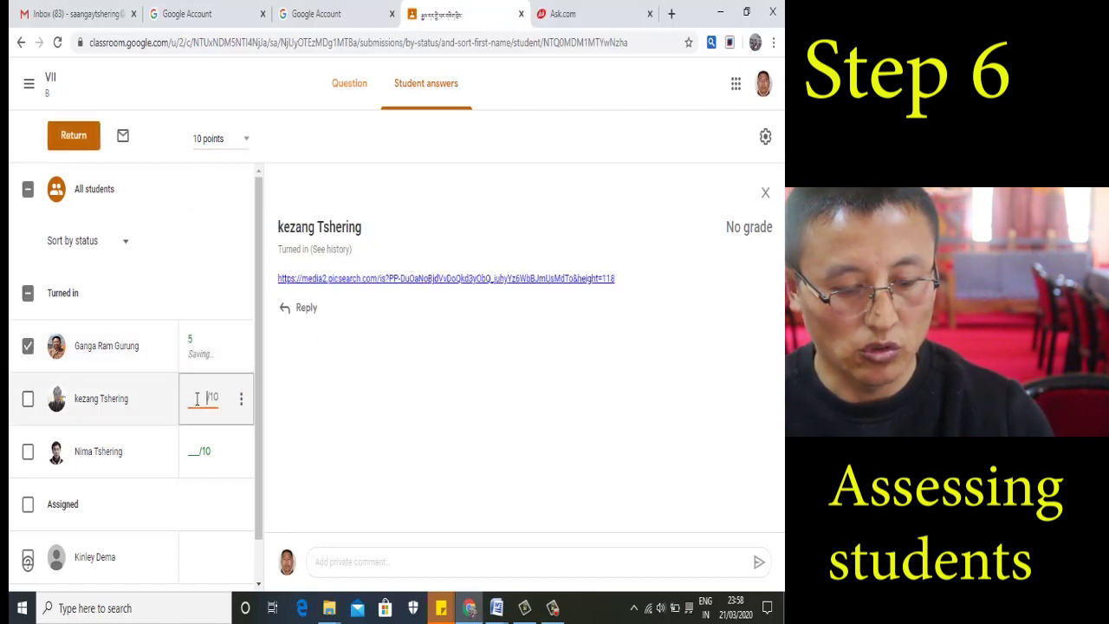
{"action": "type", "text": "4"}
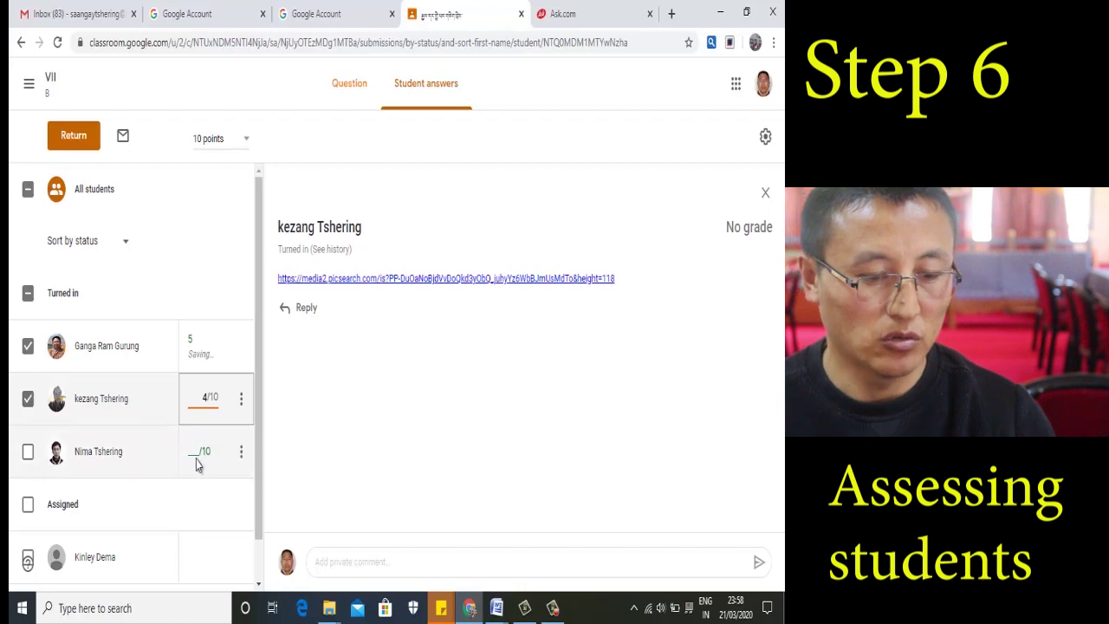
{"action": "left_click", "coordinate": [198, 460]}
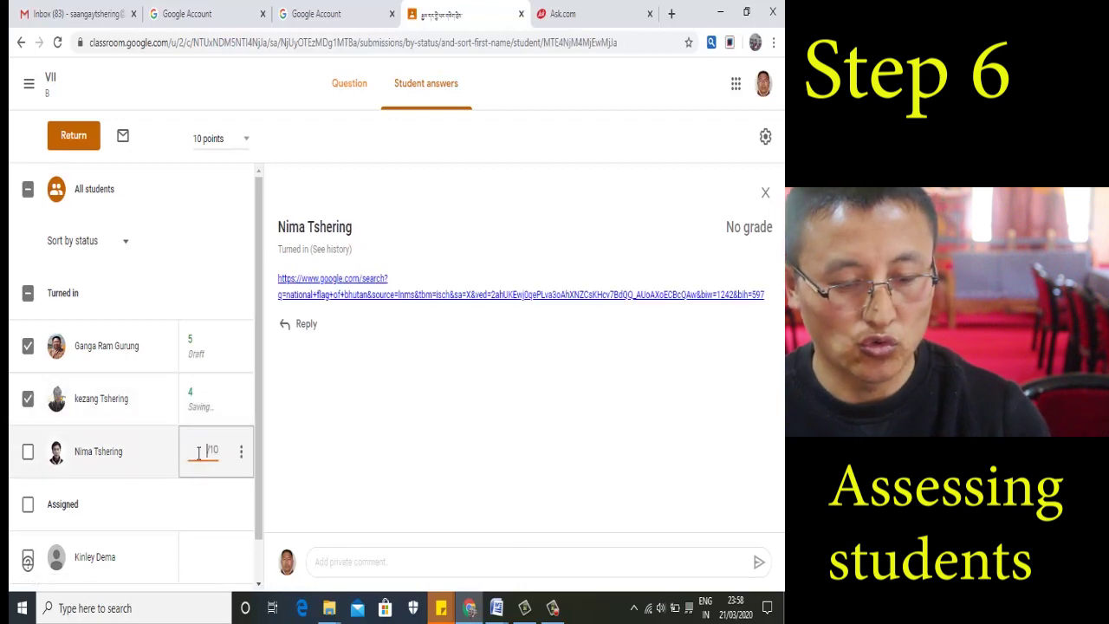
{"action": "type", "text": "6"}
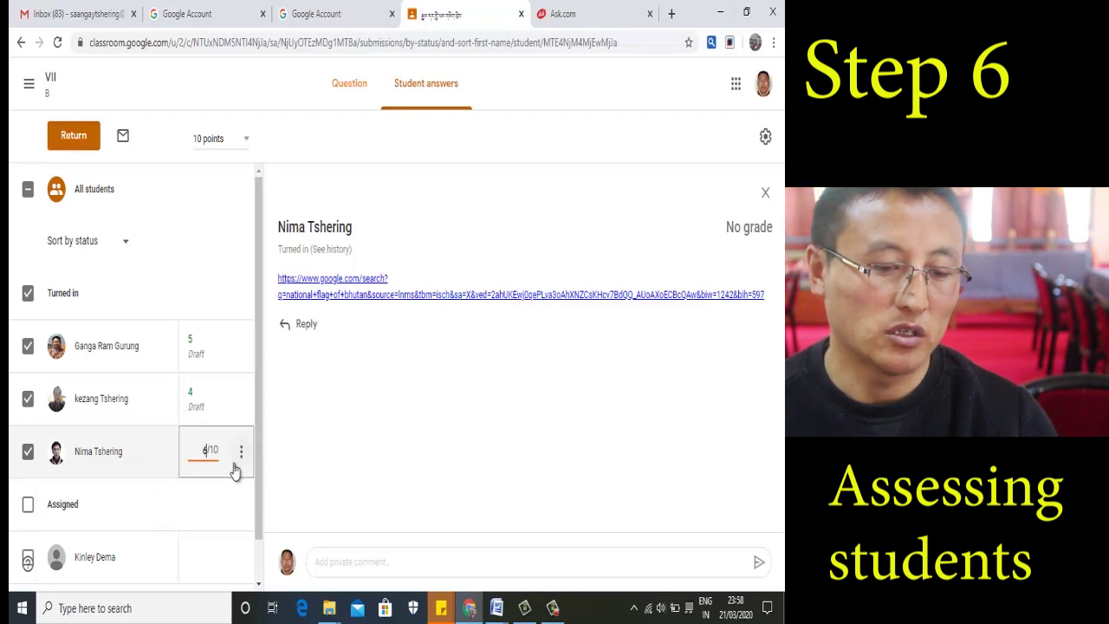
{"action": "key", "text": "Return"}
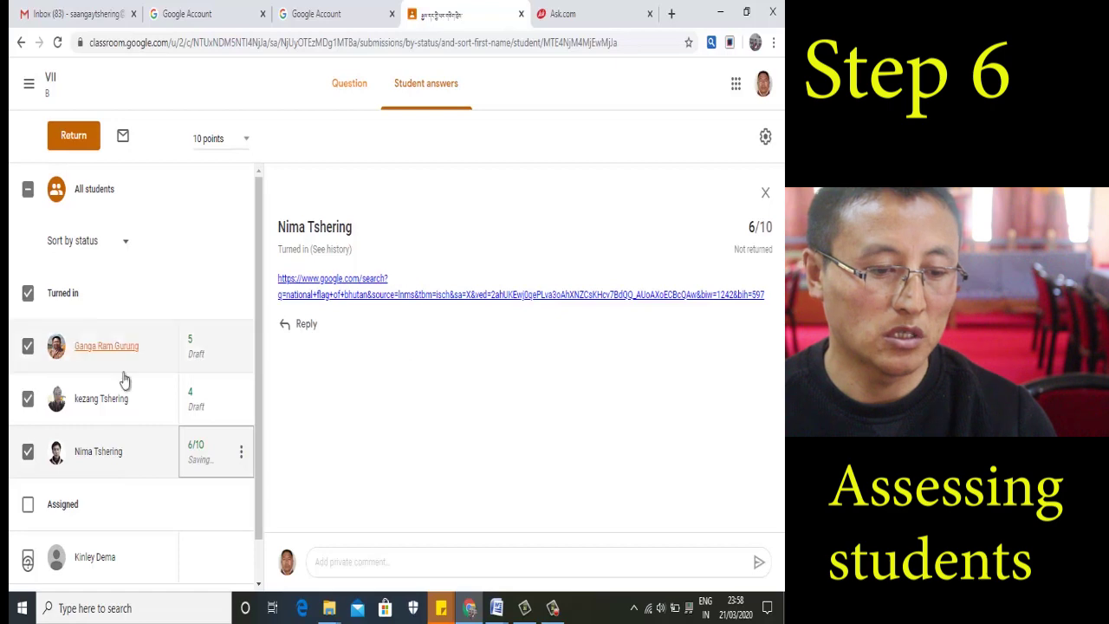
{"action": "left_click", "coordinate": [62, 293]}
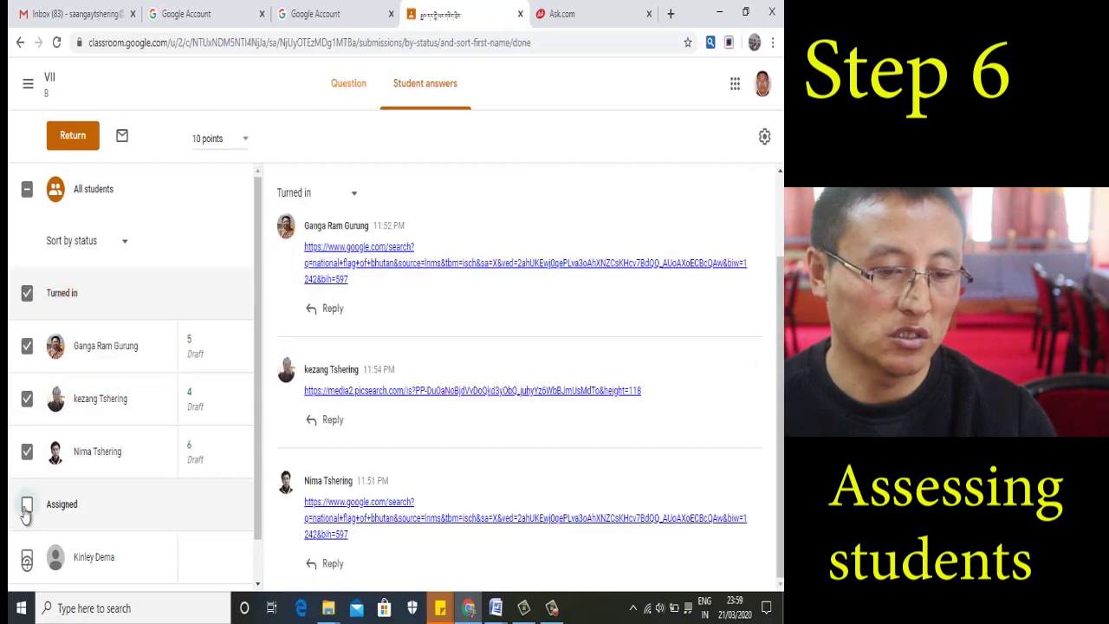
Select the fourth, still-assigned student's work and choose Return from its options menu.
{"action": "left_click", "coordinate": [28, 505]}
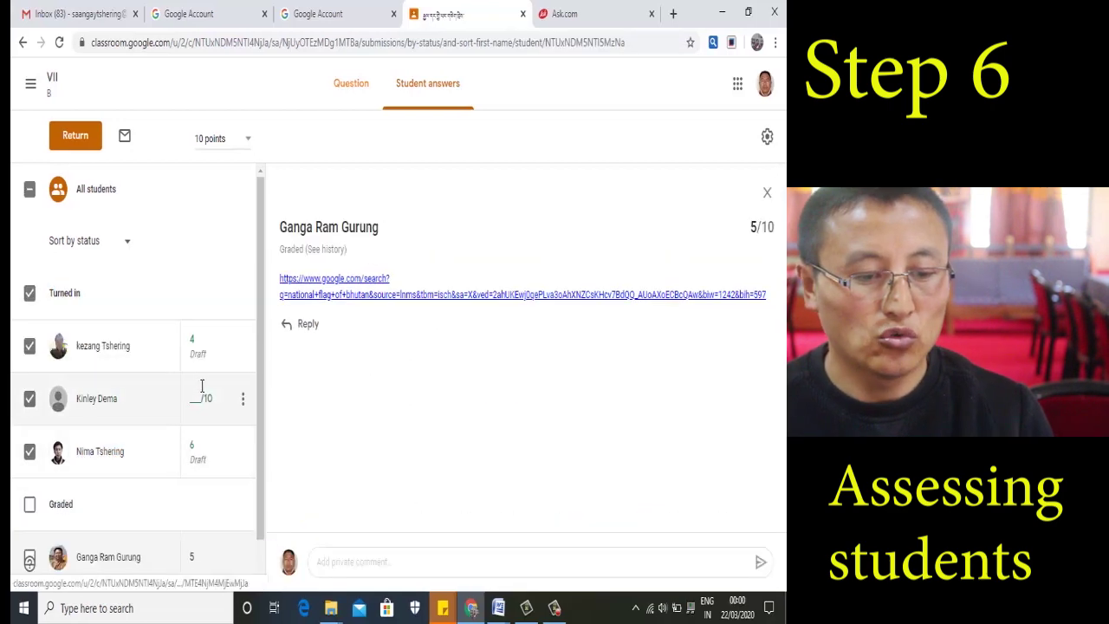
{"action": "left_click", "coordinate": [200, 398]}
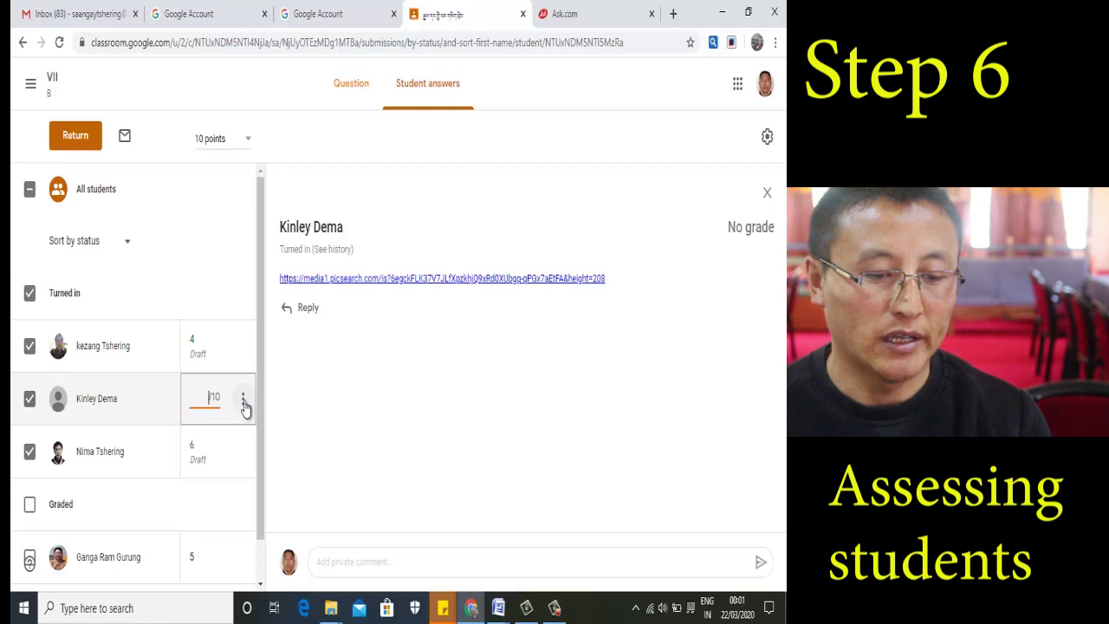
{"action": "left_click", "coordinate": [243, 402]}
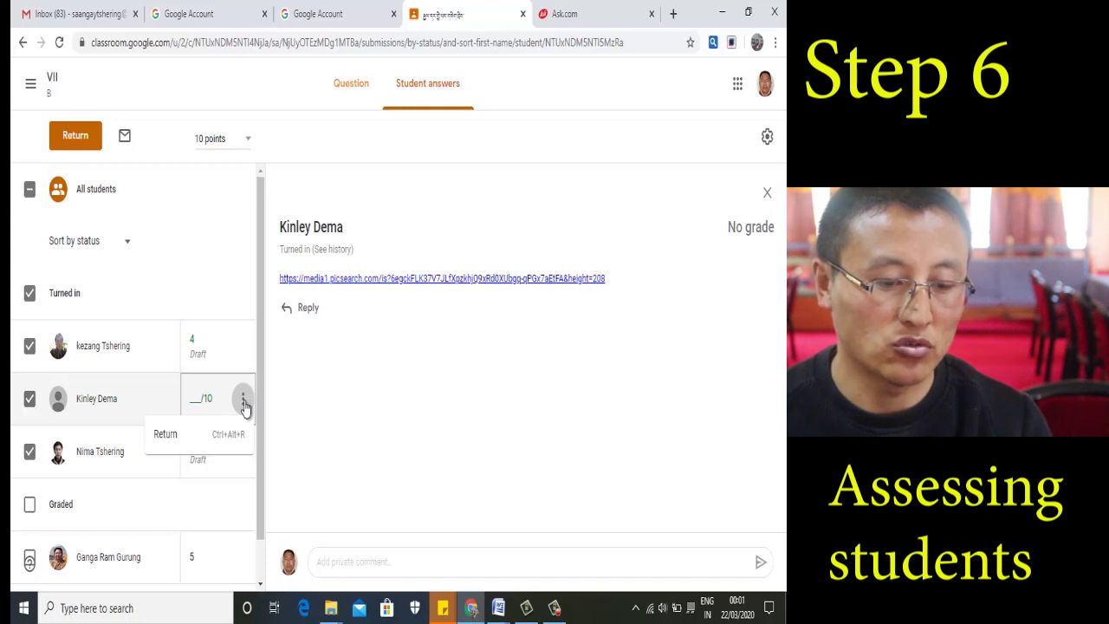
{"action": "left_click", "coordinate": [190, 440]}
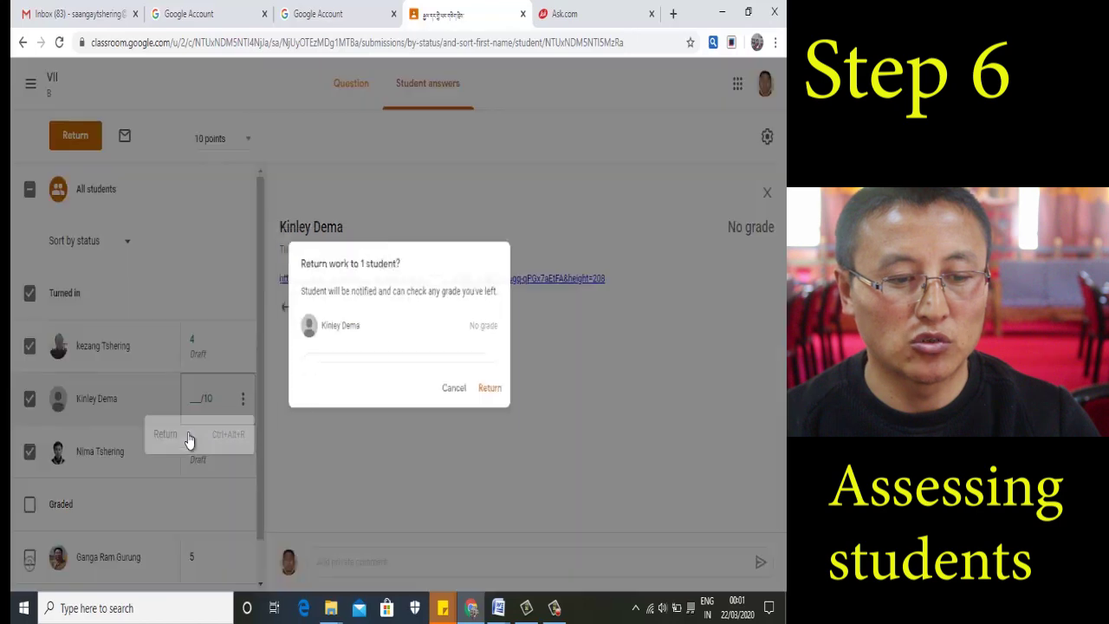
Confirm returning the work to 1 student and view the Grades gradebook.
{"action": "left_click", "coordinate": [498, 404]}
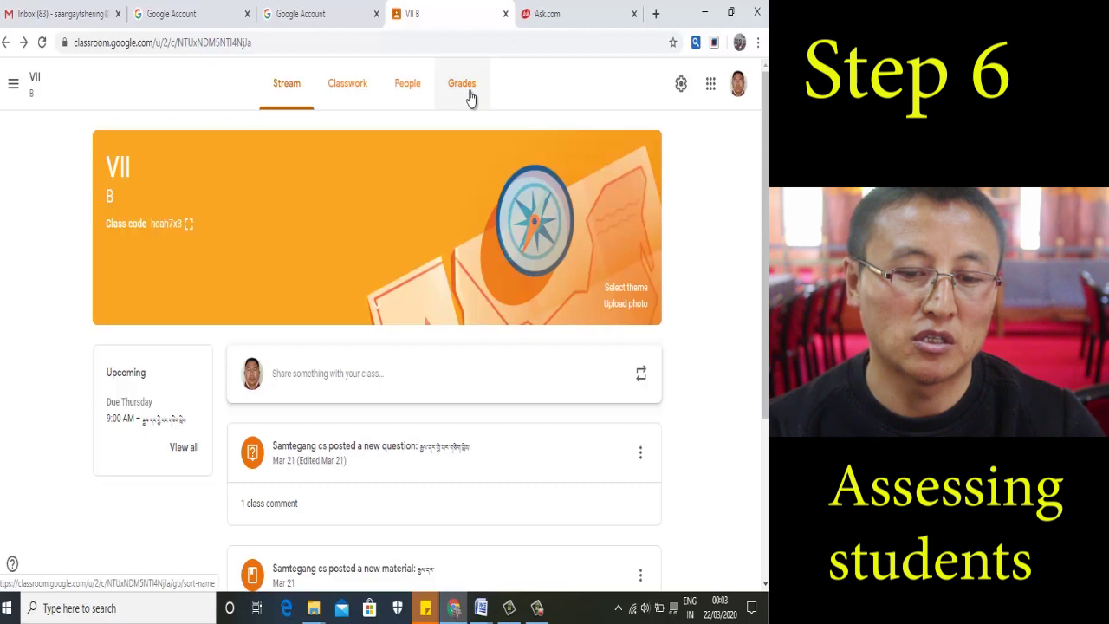
{"action": "left_click", "coordinate": [469, 91]}
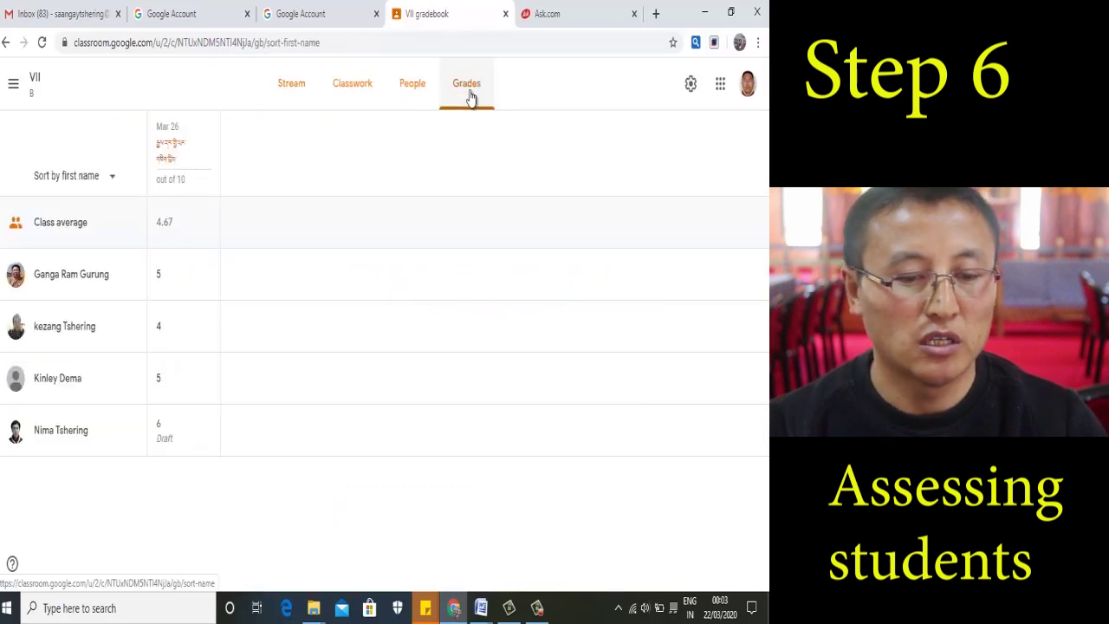